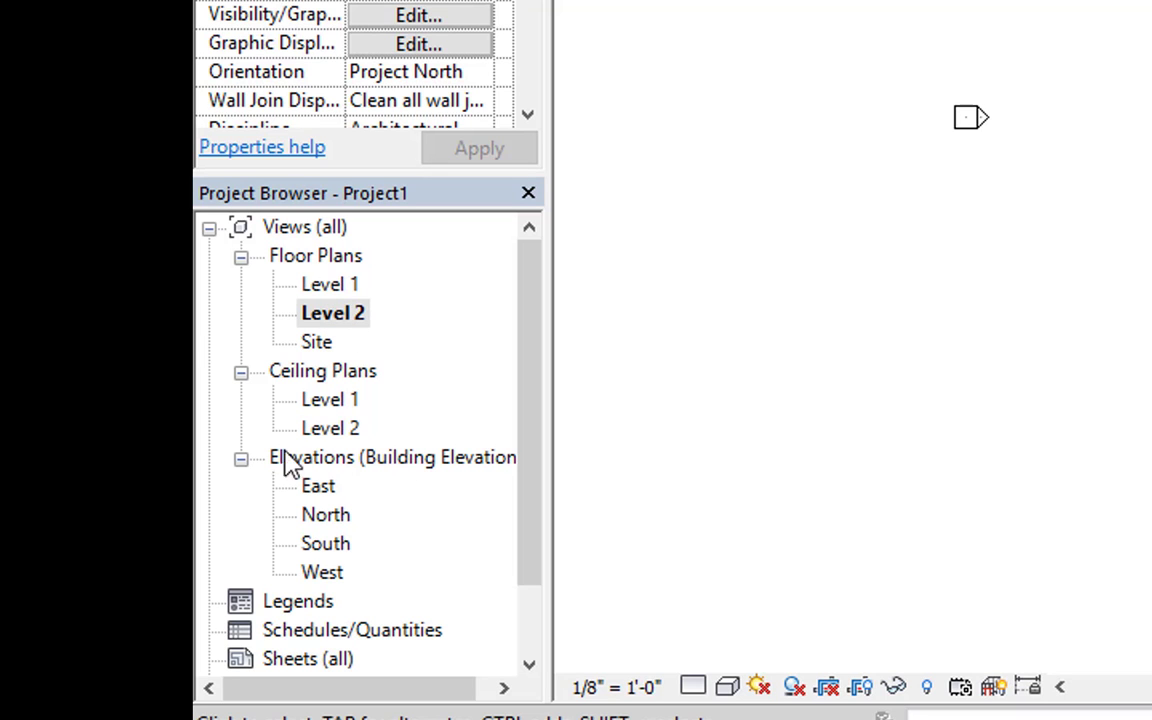
# - Open the North elevation and examine the Level 1 and Level 2 lines along their full length
pyautogui.doubleClick(329, 516)
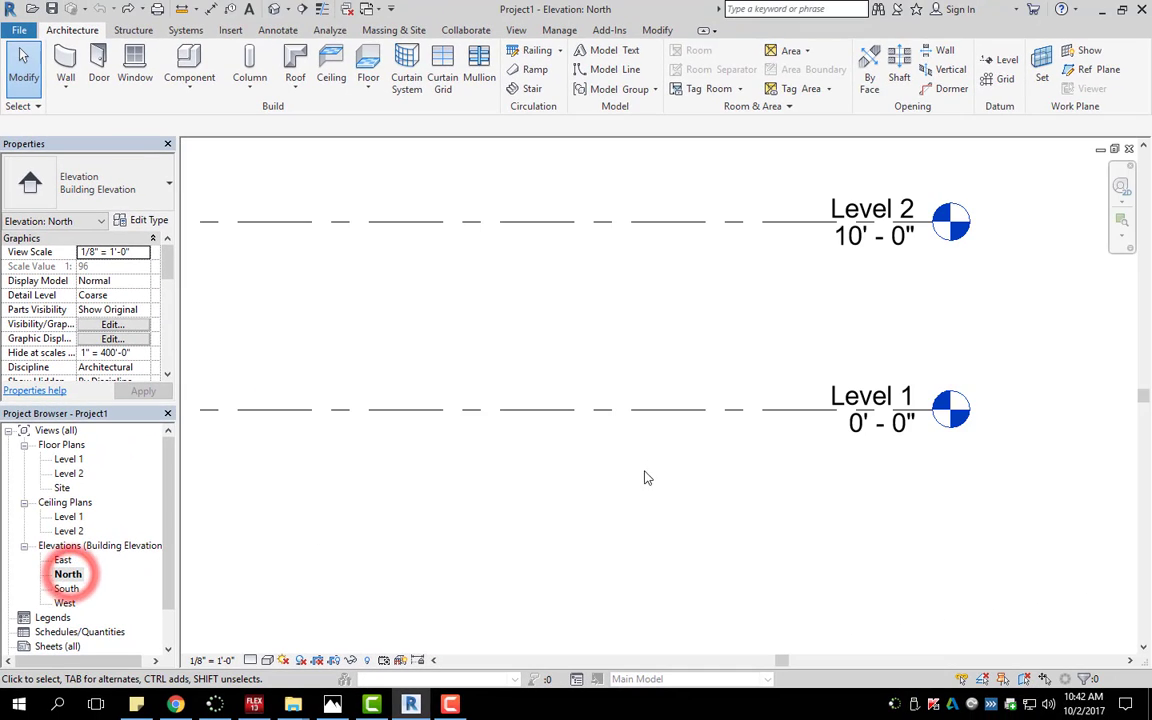
pyautogui.scroll(-5, 659, 392)
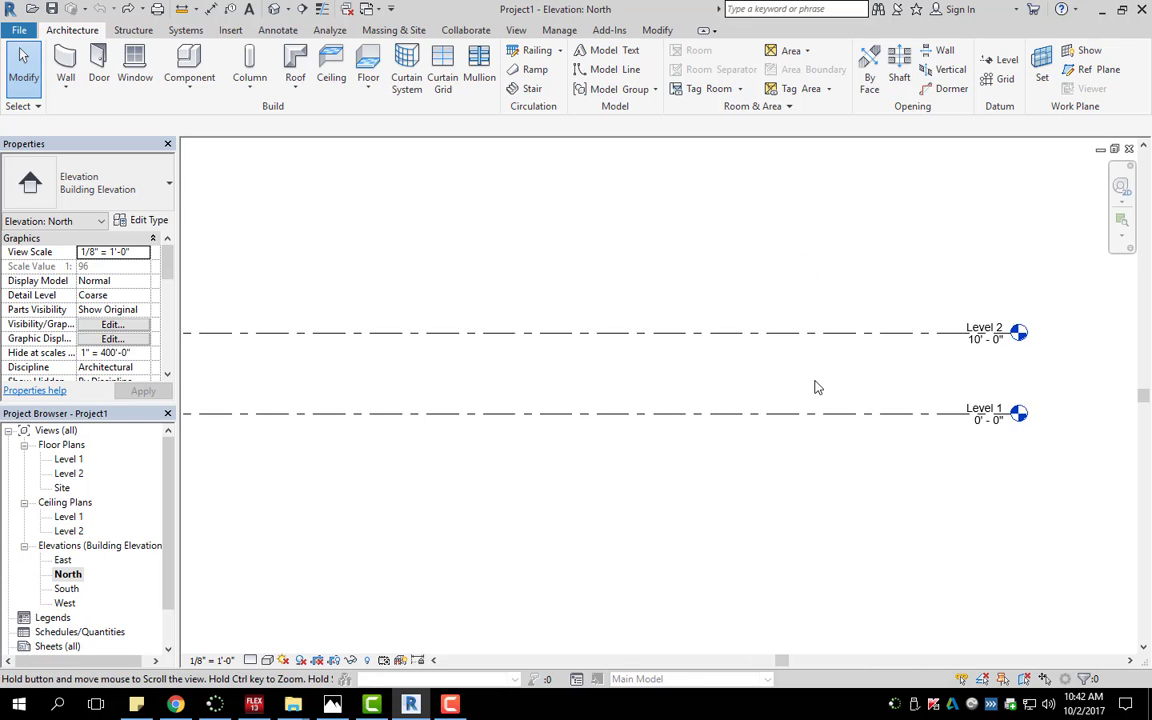
pyautogui.moveTo(682, 406); pyautogui.dragTo(810, 401, button='middle')
pyautogui.scroll(-3, 812, 396)
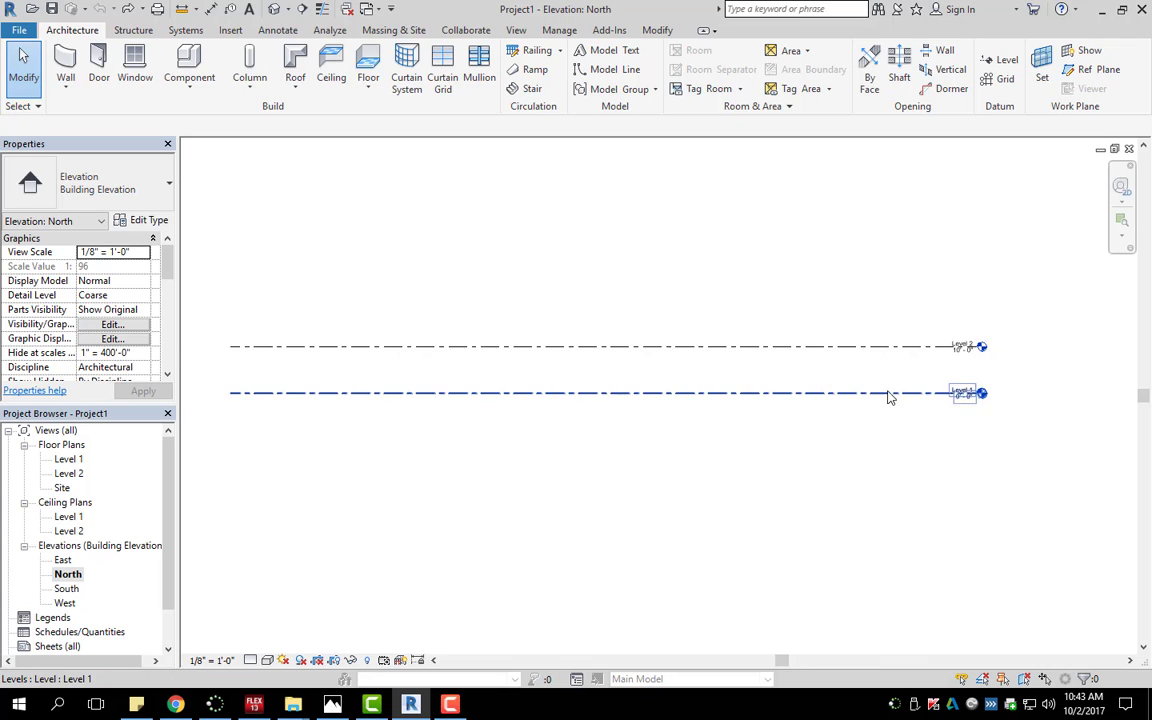
pyautogui.scroll(4, 977, 378)
pyautogui.moveTo(941, 373); pyautogui.dragTo(833, 392, button='middle')
pyautogui.scroll(2, 833, 388)
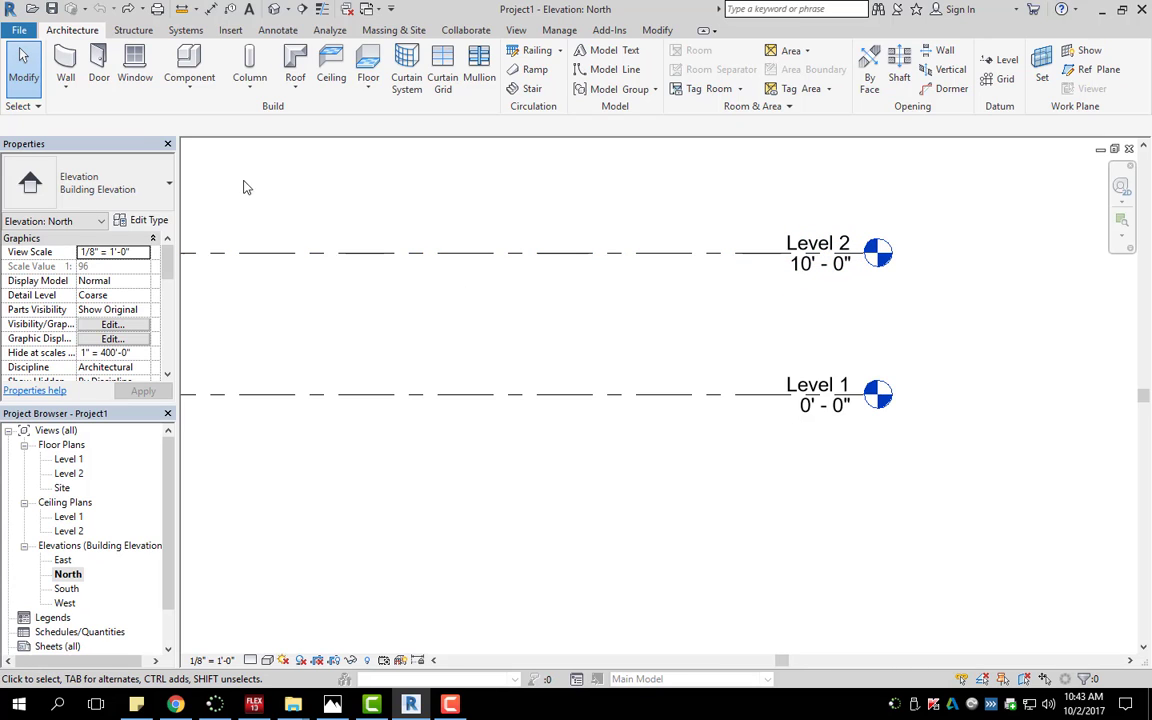
# - In the Level 1 floor plan, start an architectural wall with its top constraint set up to Level 2
pyautogui.doubleClick(68, 460)
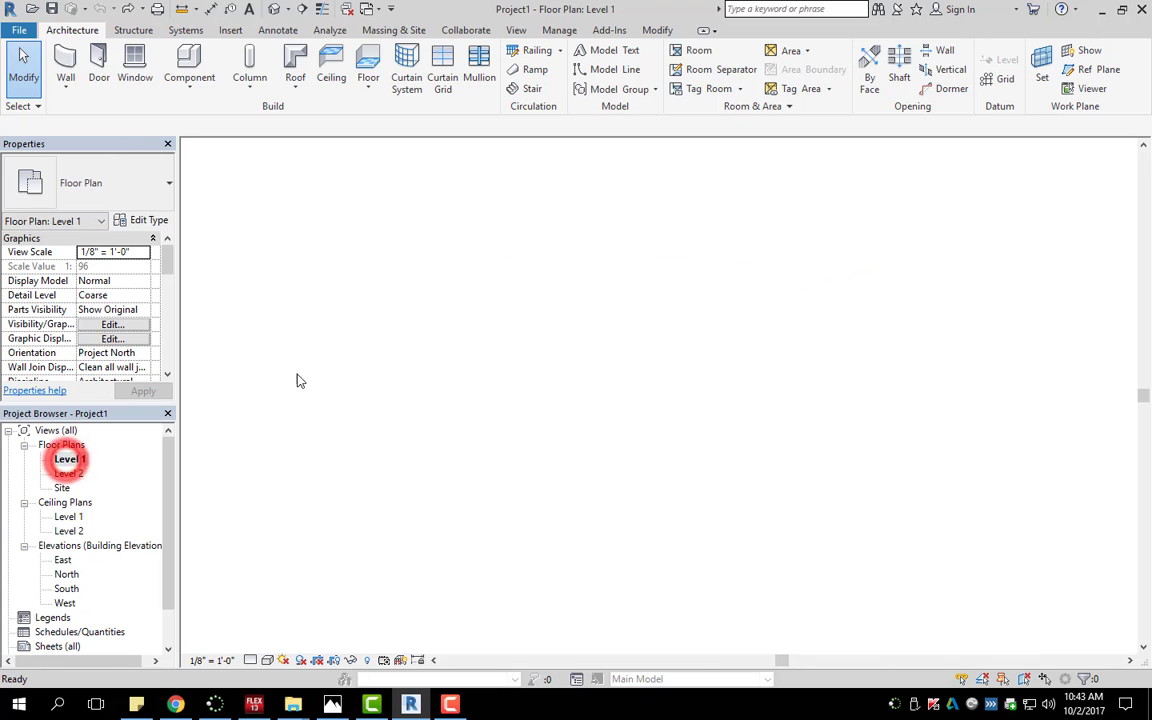
pyautogui.click(66, 86)
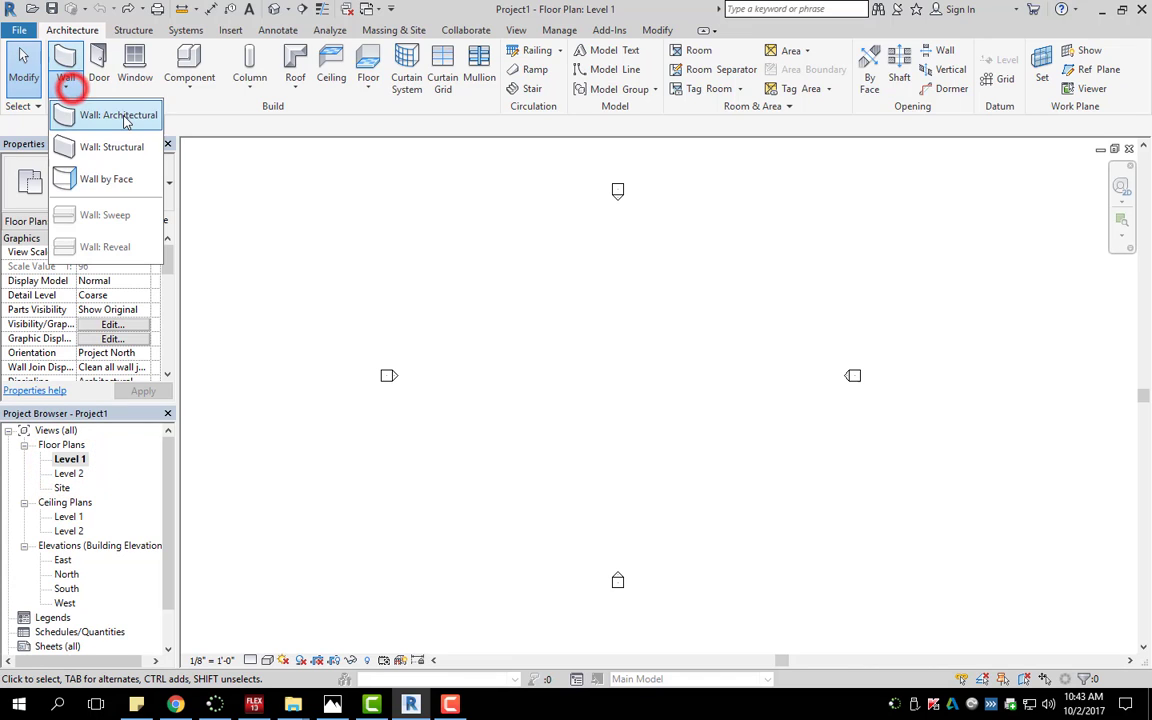
pyautogui.click(115, 115)
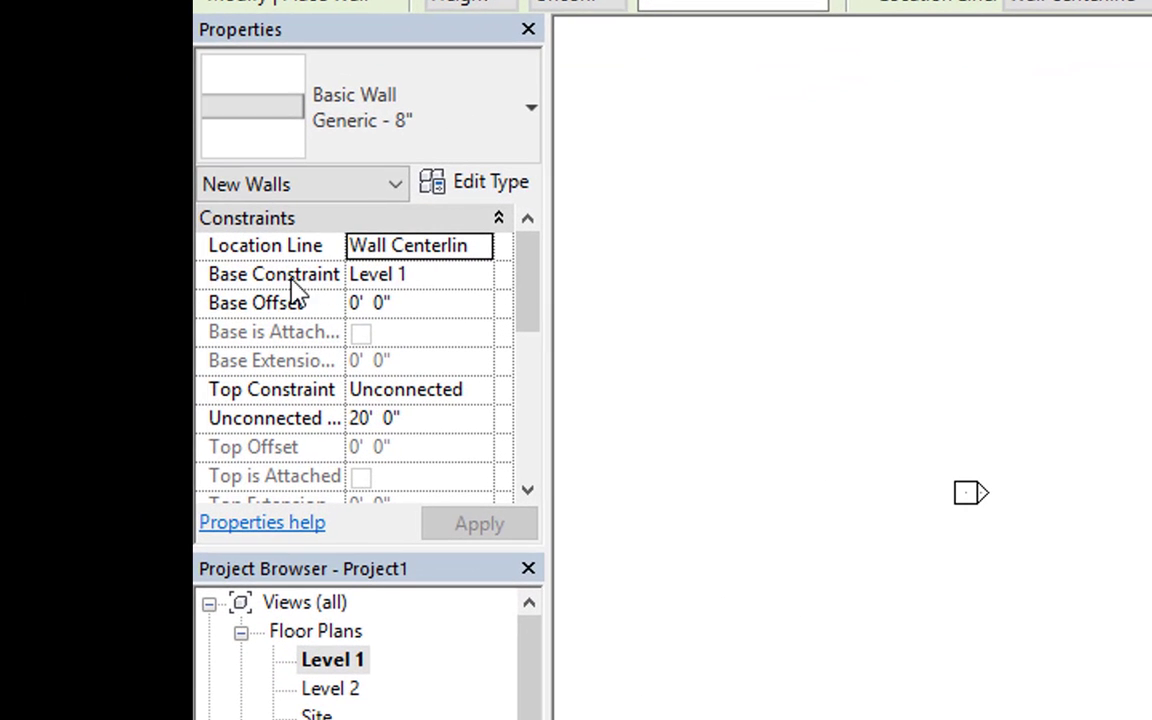
pyautogui.click(478, 391)
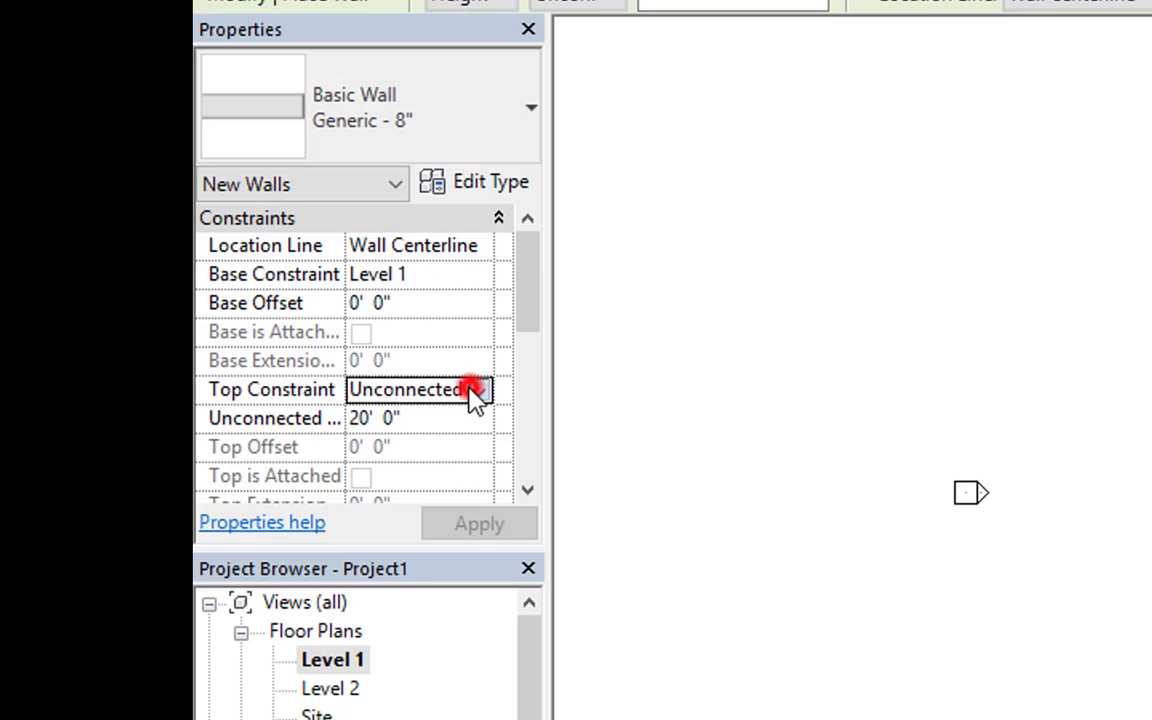
pyautogui.click(490, 465)
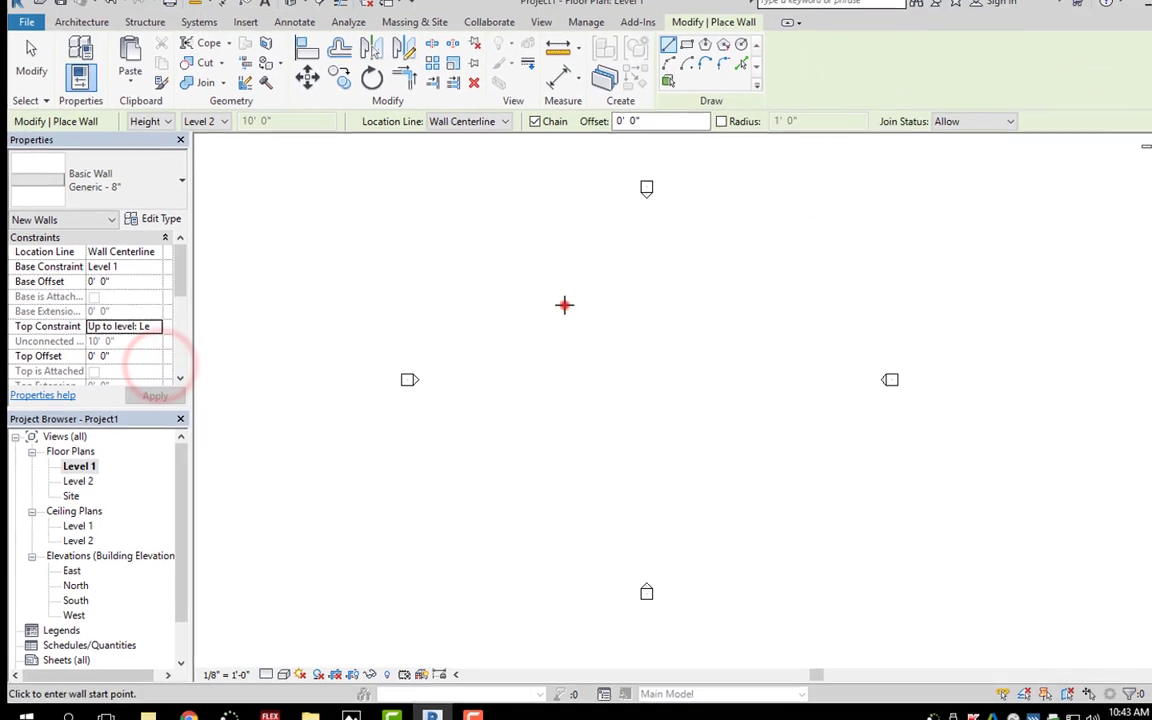
# - Draw a closed rectangle of Generic - 8" walls about 68' wide and 60' deep between the elevation markers
pyautogui.click(1062, 336)
pyautogui.click(1062, 626)
pyautogui.click(728, 470)
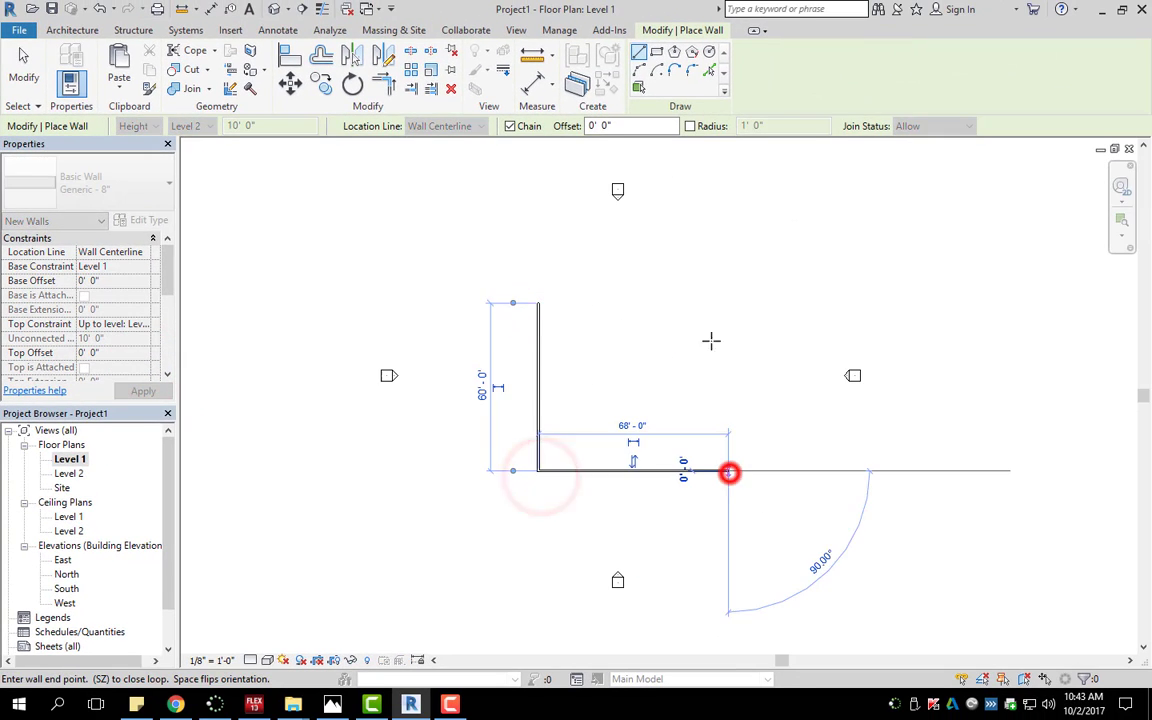
pyautogui.click(728, 303)
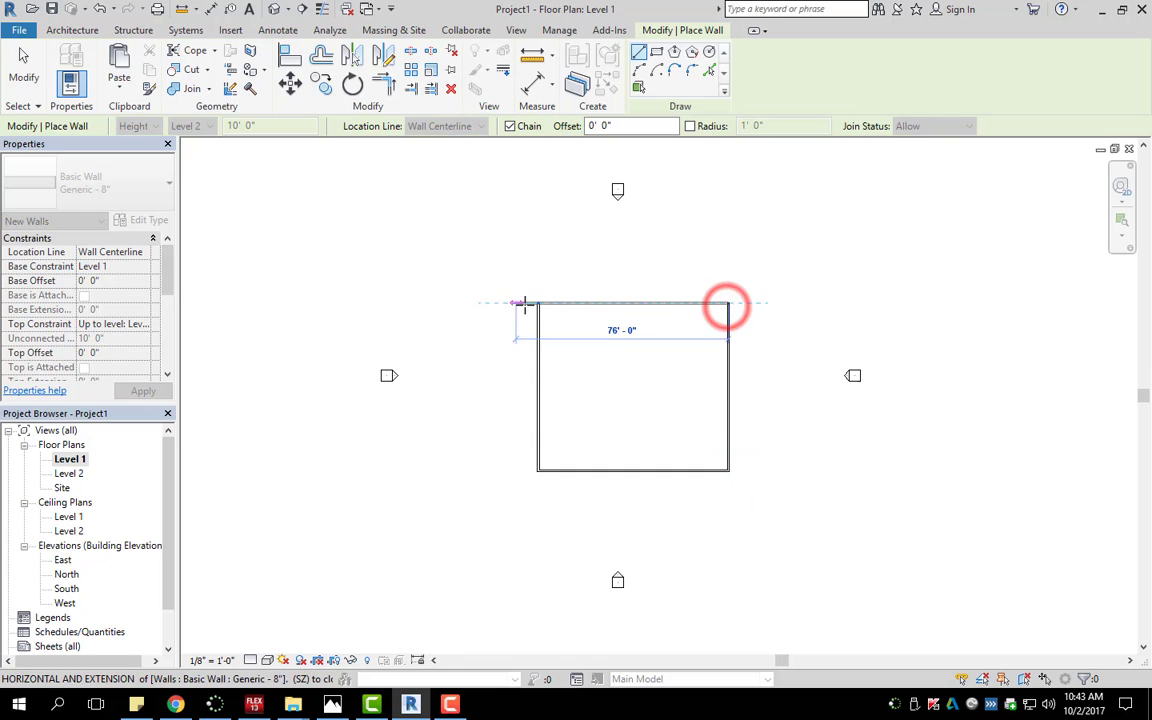
pyautogui.click(538, 303)
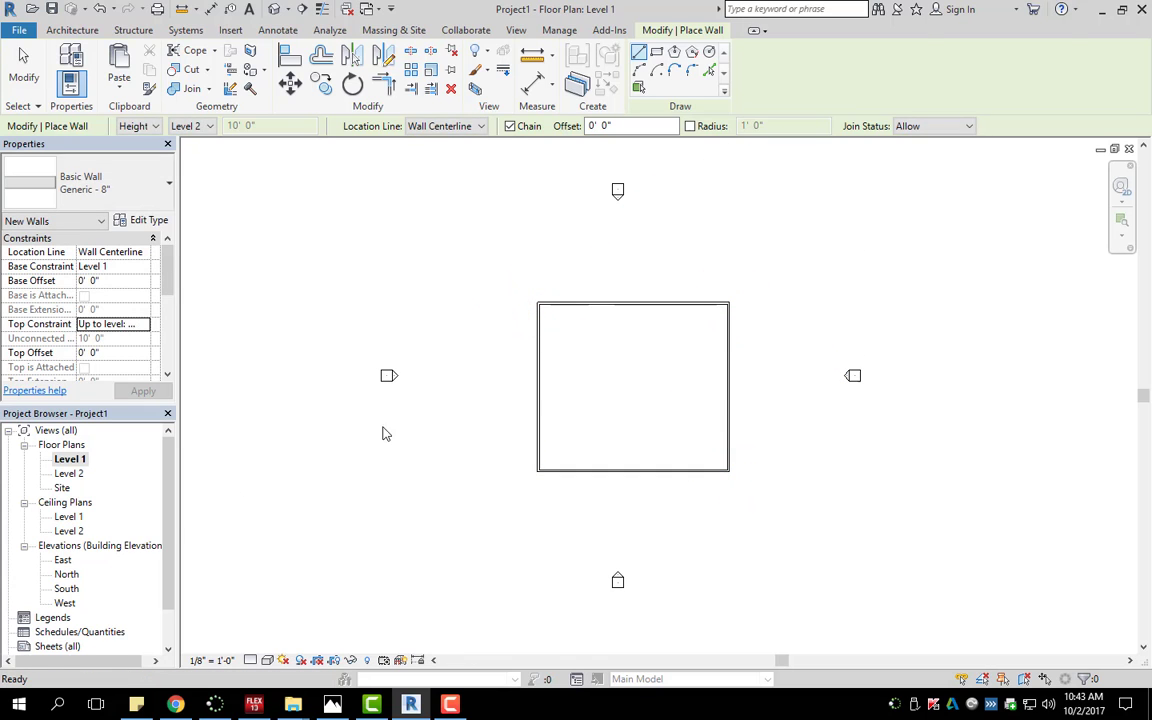
pyautogui.press('Escape')
# - Inspect in the North elevation how the new walls sit between Level 1 and Level 2
pyautogui.doubleClick(68, 575)
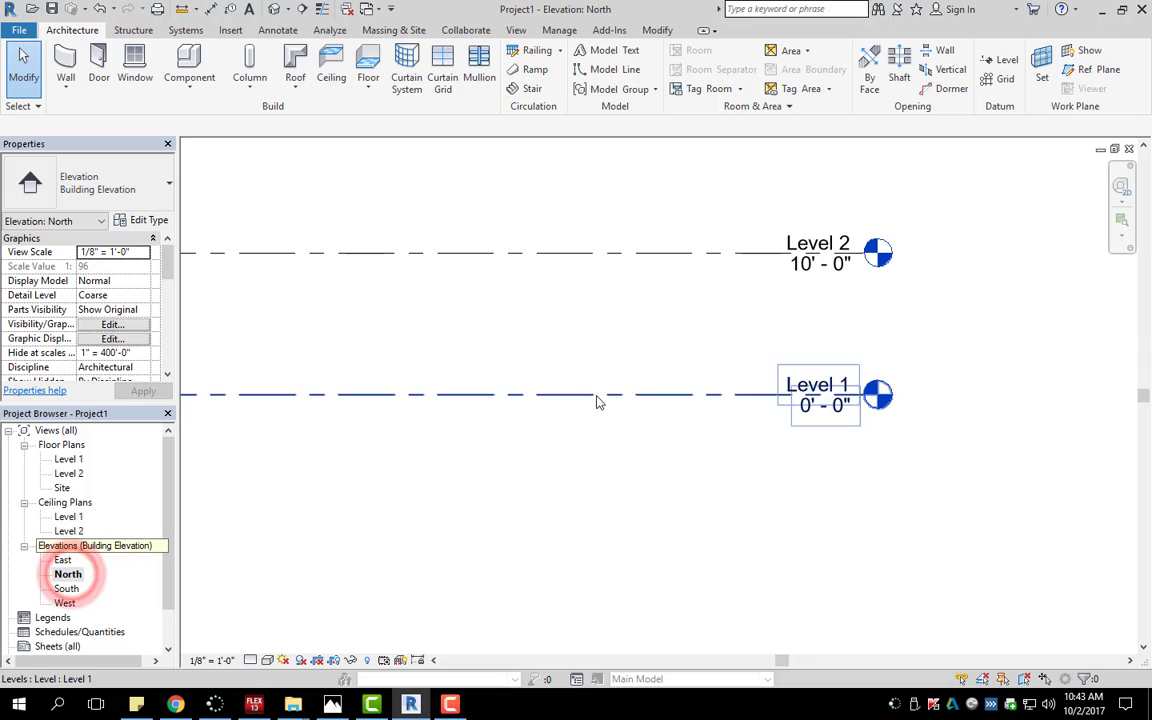
pyautogui.scroll(-2, 507, 342)
pyautogui.moveTo(507, 342); pyautogui.dragTo(845, 363, button='middle')
pyautogui.scroll(-2, 496, 376)
pyautogui.moveTo(421, 378); pyautogui.dragTo(585, 370, button='middle')
pyautogui.scroll(-3, 688, 375)
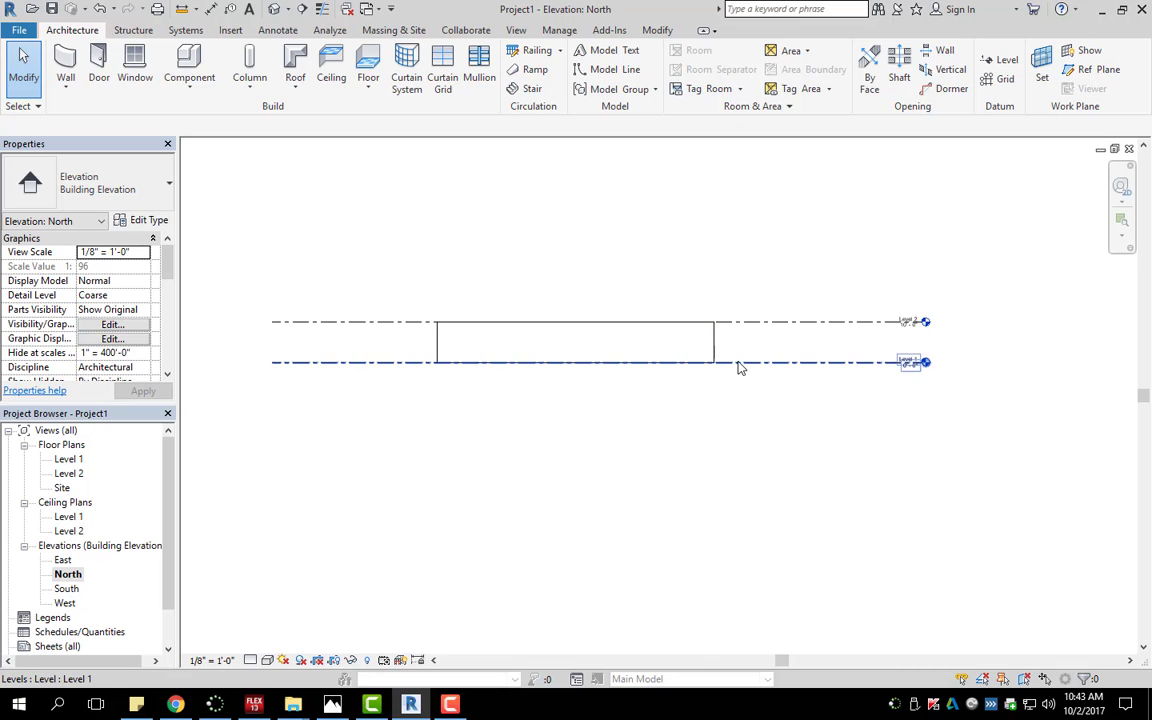
pyautogui.scroll(5, 757, 329)
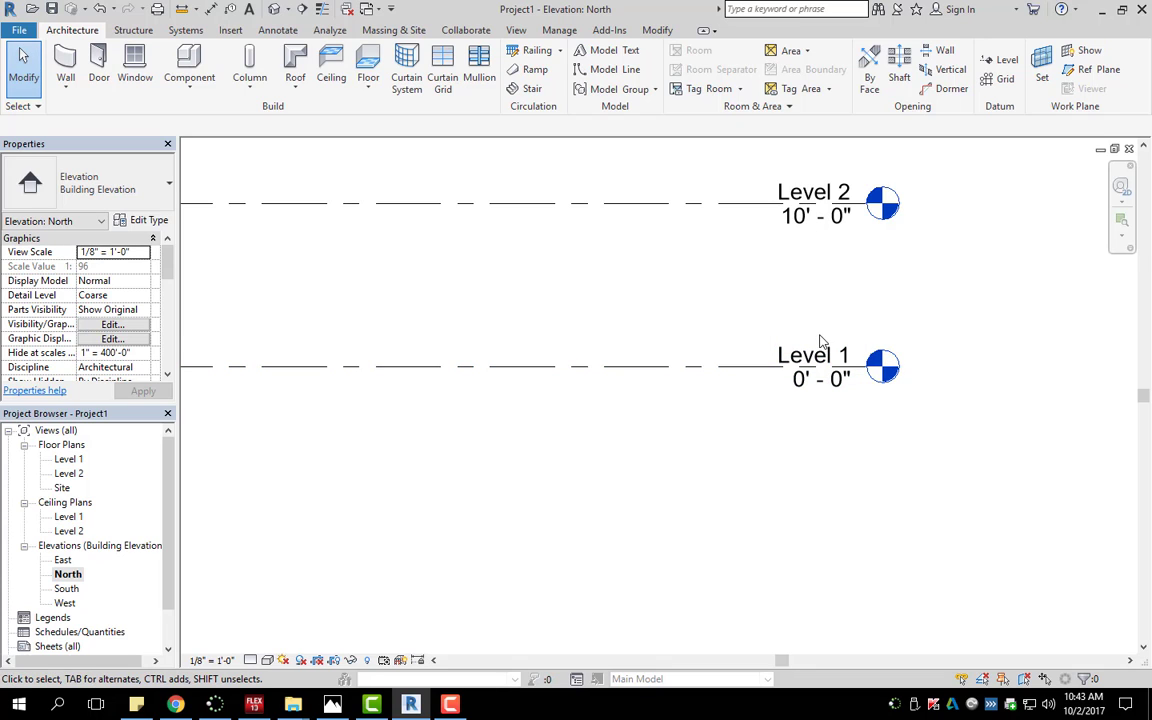
# - Rename Level 1 to Ground and rename its corresponding views as well
pyautogui.click(746, 368)
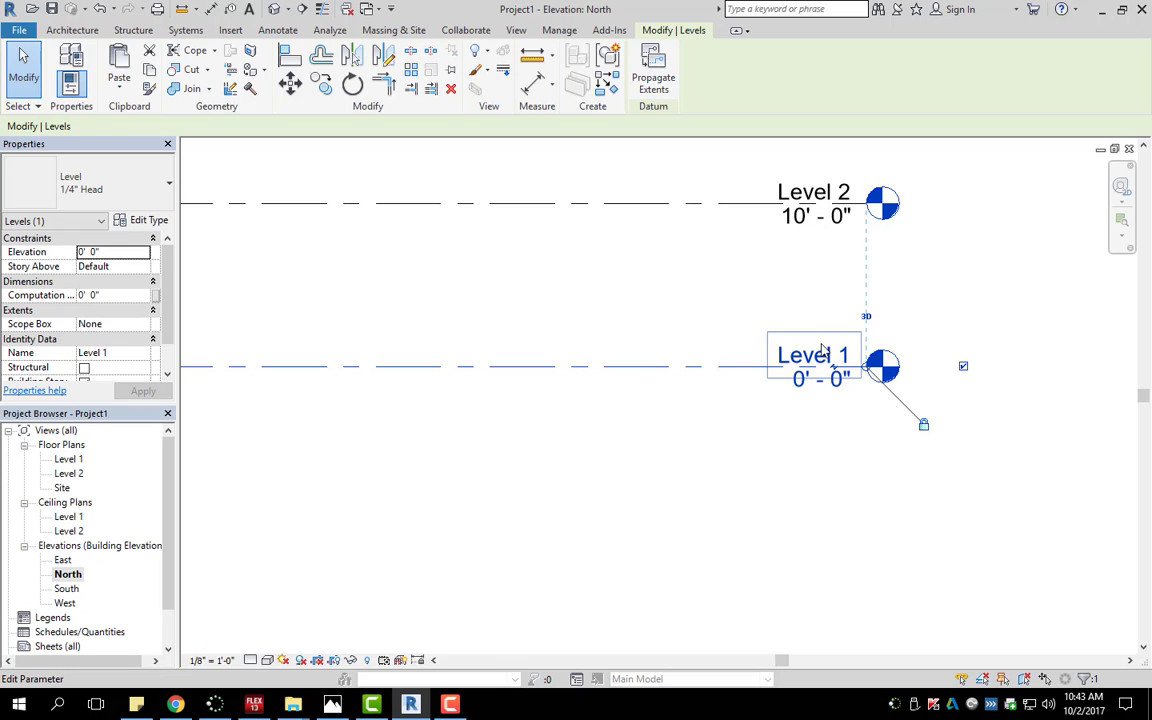
pyautogui.click(822, 349)
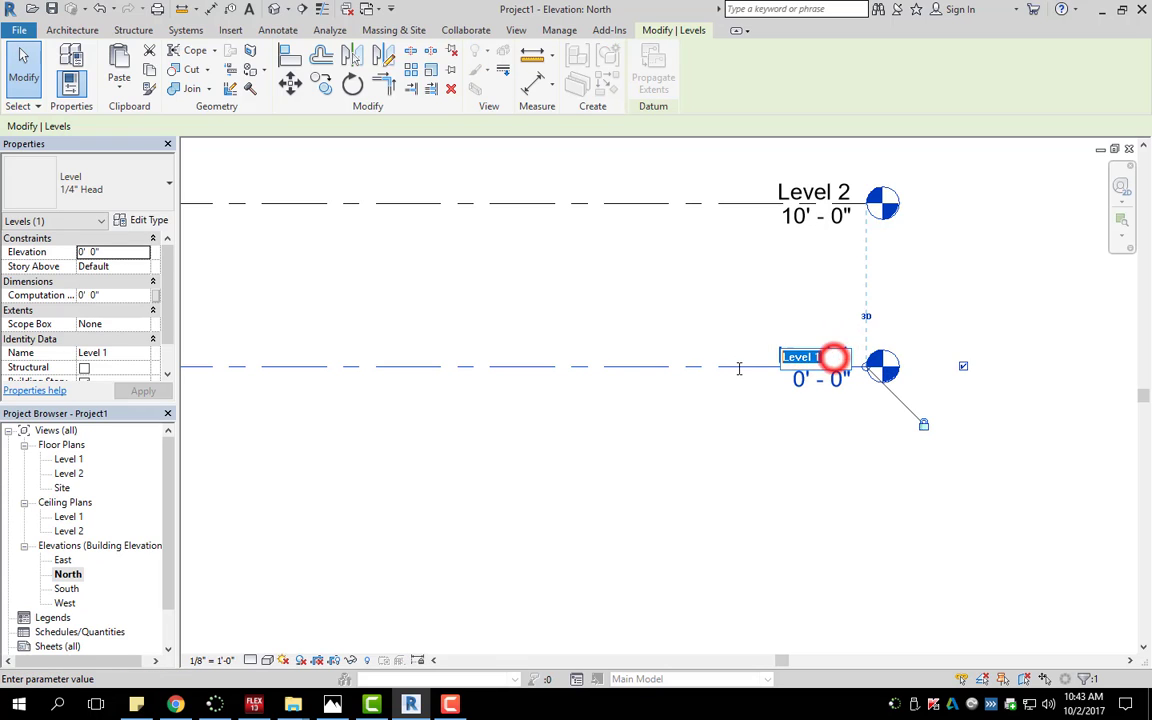
pyautogui.write('Ground')
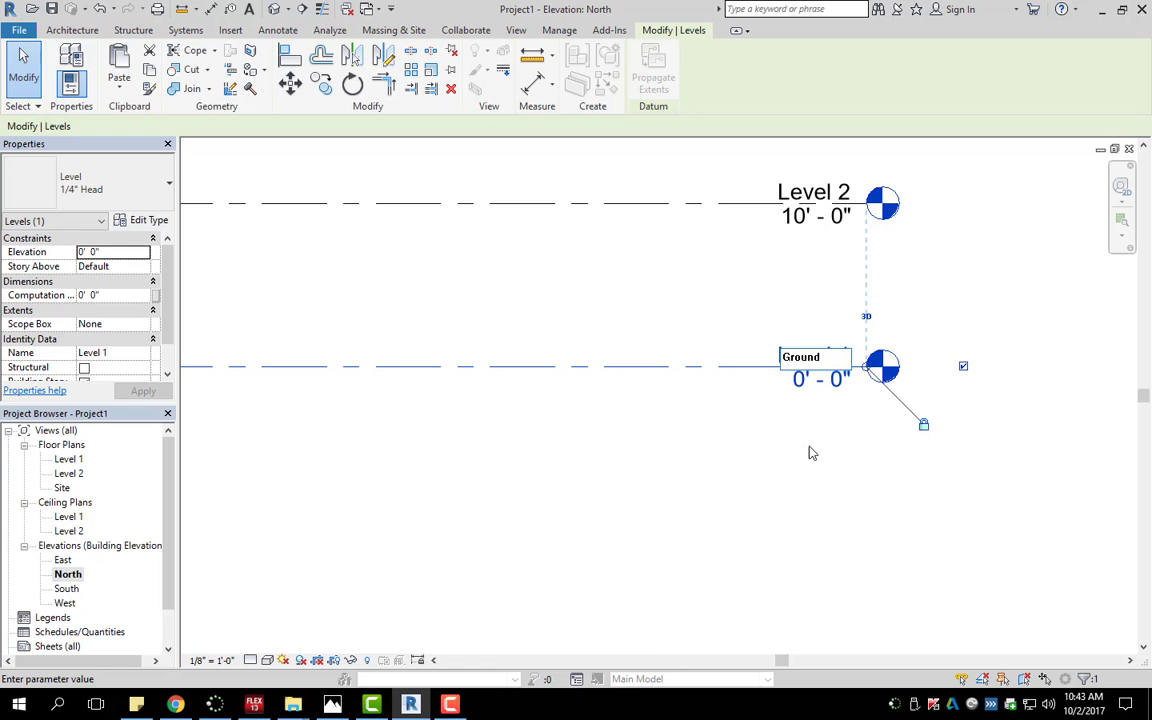
pyautogui.click(836, 501)
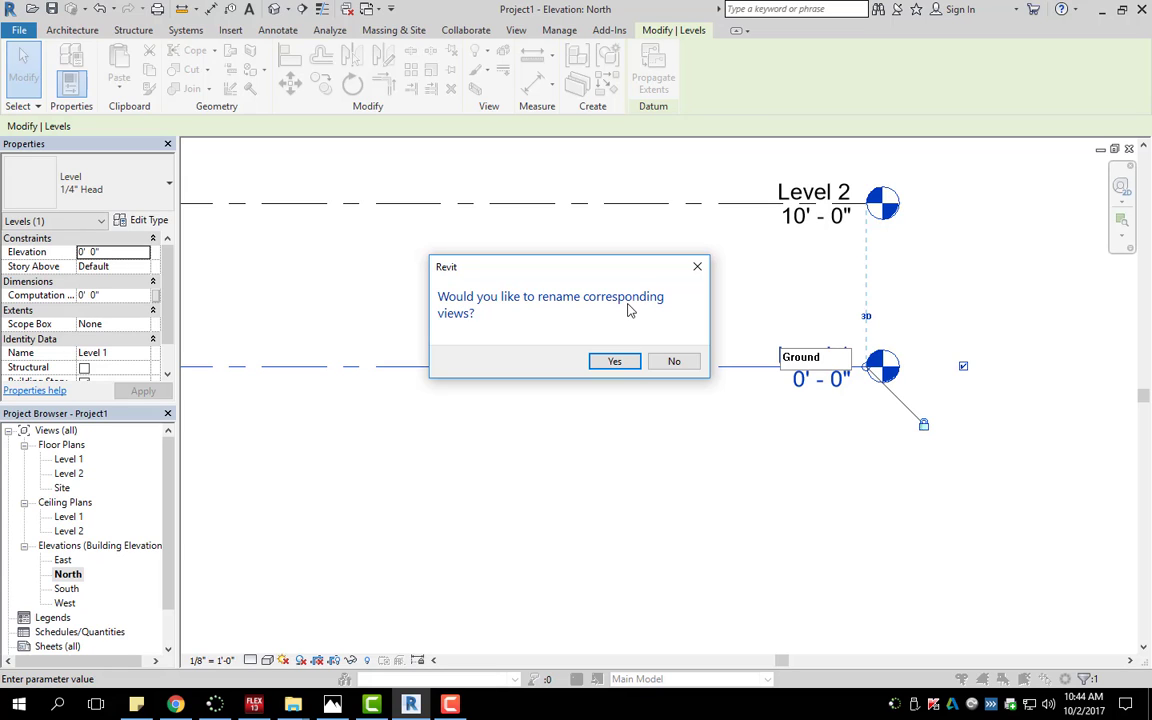
pyautogui.click(617, 362)
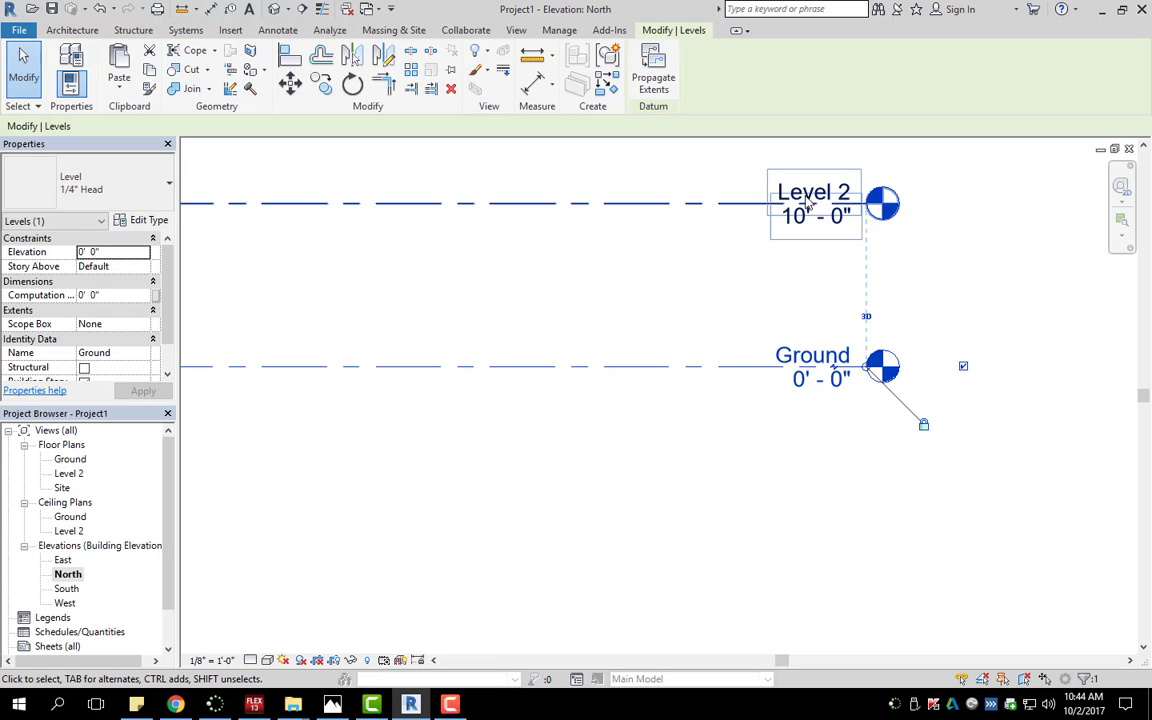
# - Rename Level 2 to 1st Floor, including its corresponding views
pyautogui.click(814, 157)
pyautogui.click(728, 203)
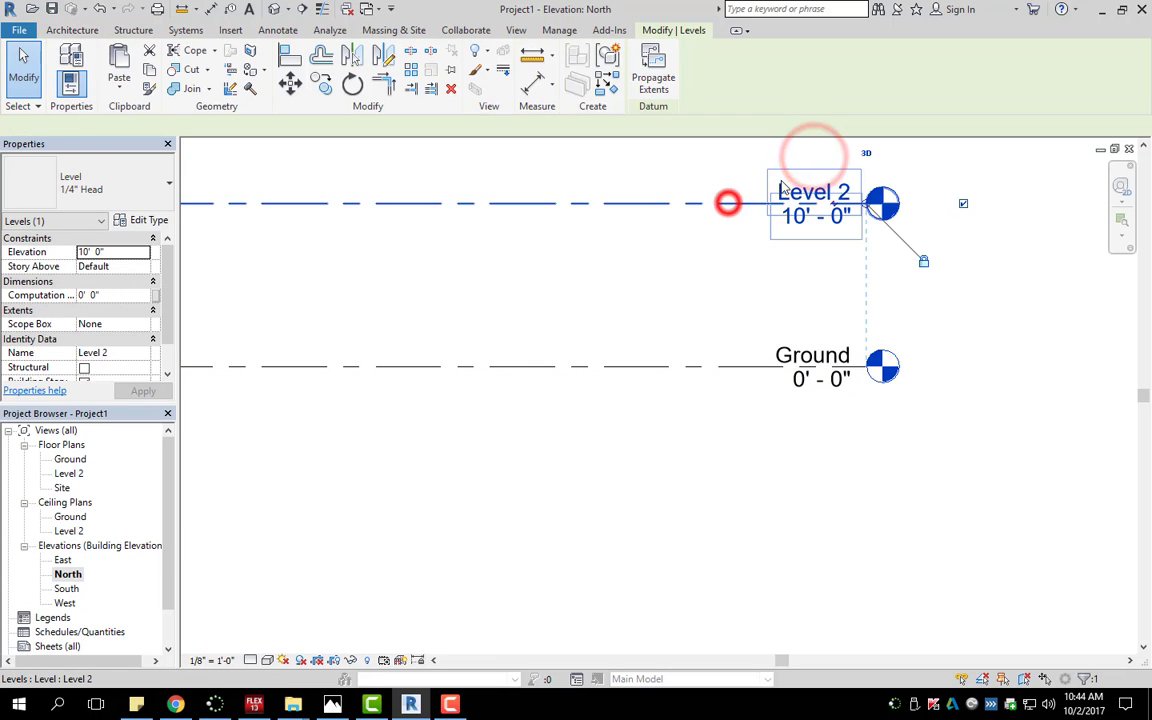
pyautogui.click(832, 193)
pyautogui.moveTo(832, 196); pyautogui.dragTo(746, 196)
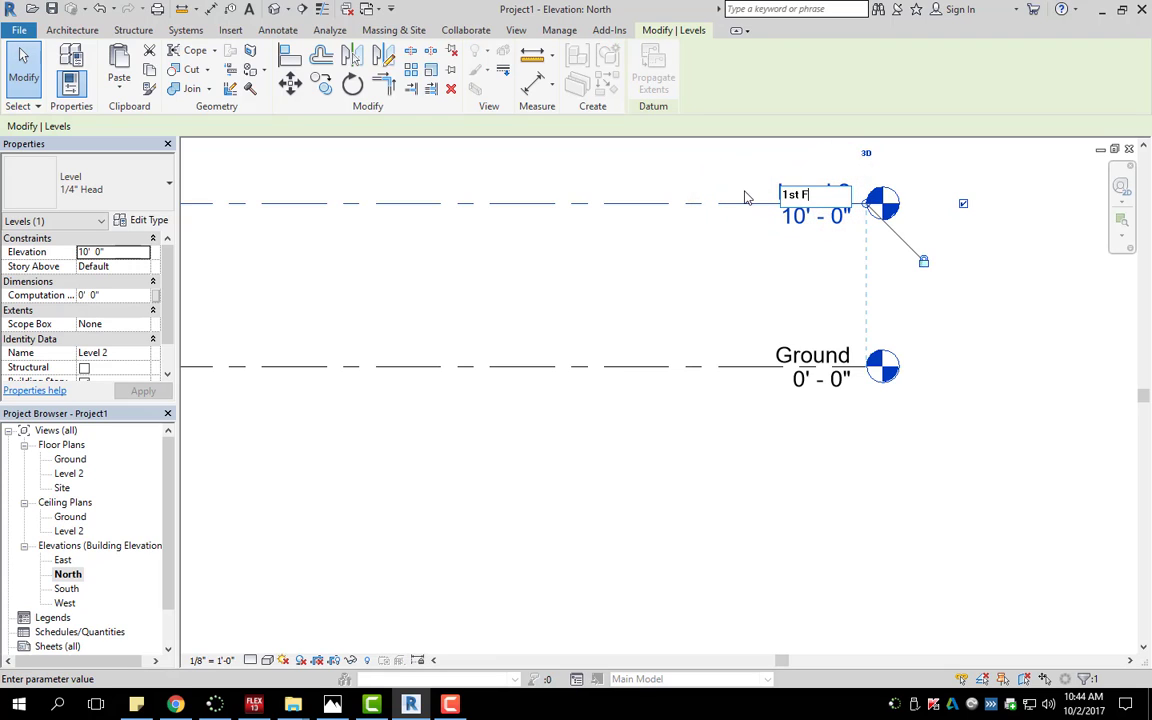
pyautogui.write('1st Floor')
pyautogui.click(698, 279)
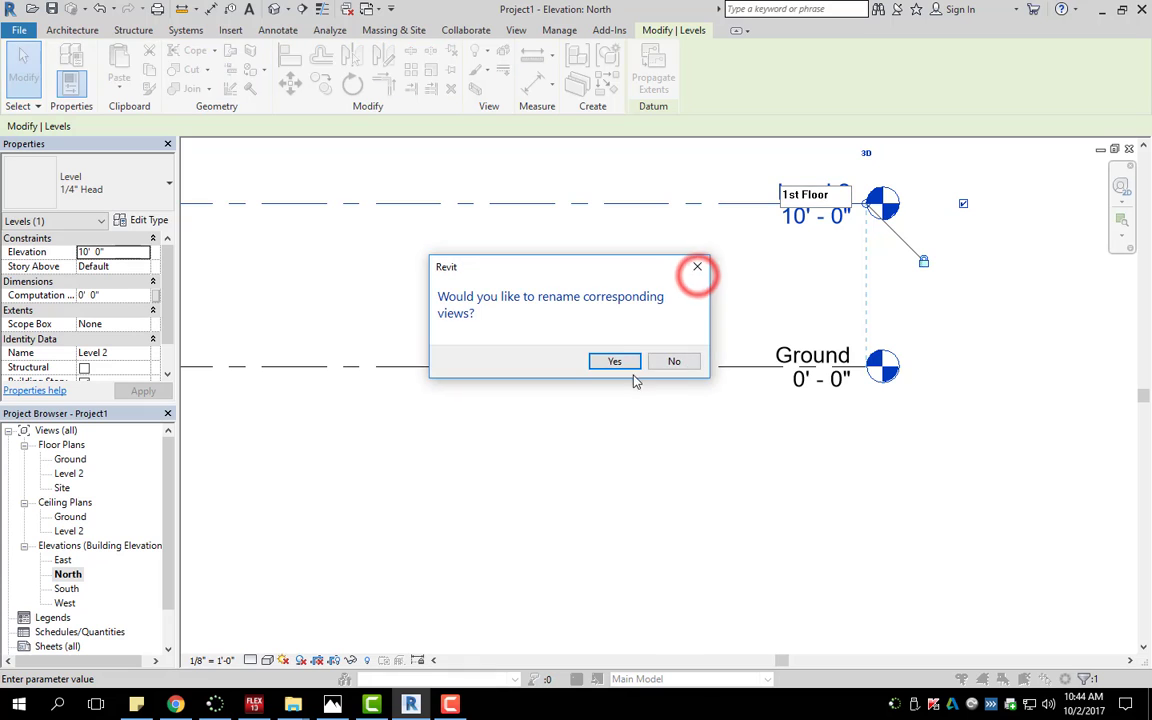
pyautogui.click(617, 360)
pyautogui.click(783, 523)
# - Set the elevation of the 1st Floor level to 12'
pyautogui.scroll(-1, 745, 285)
pyautogui.moveTo(746, 288); pyautogui.dragTo(874, 334, button='middle')
pyautogui.scroll(1, 883, 270)
pyautogui.click(836, 261)
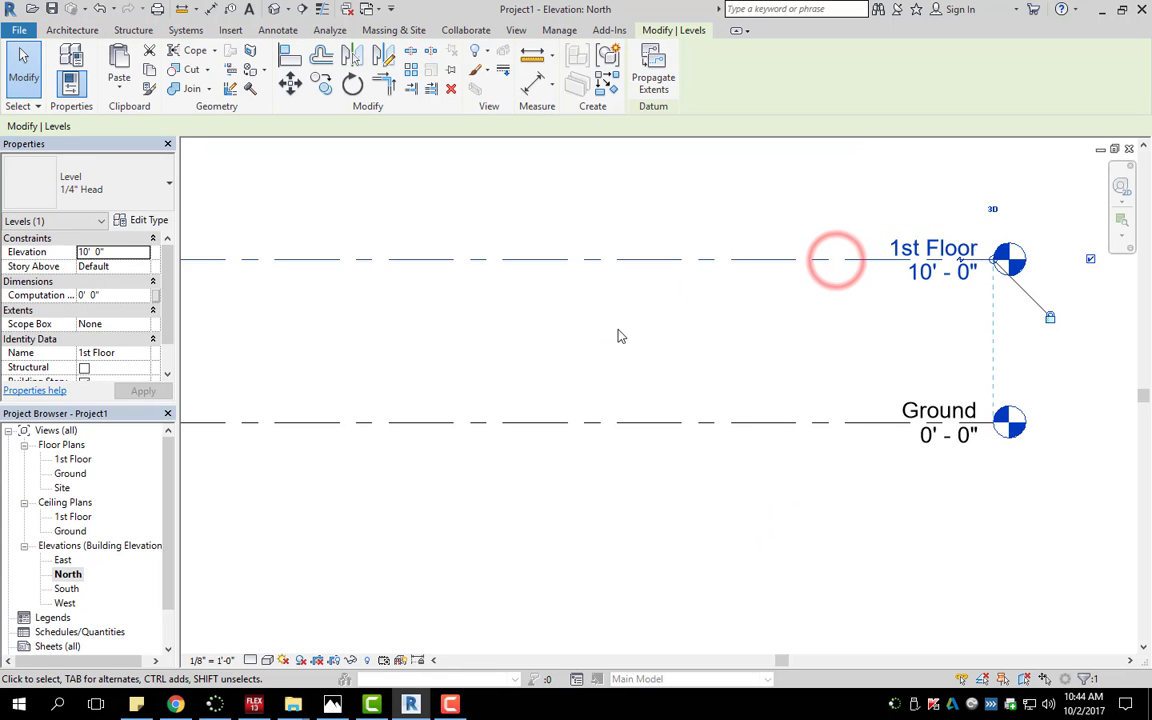
pyautogui.scroll(-1, 617, 334)
pyautogui.moveTo(617, 334); pyautogui.dragTo(728, 357, button='middle')
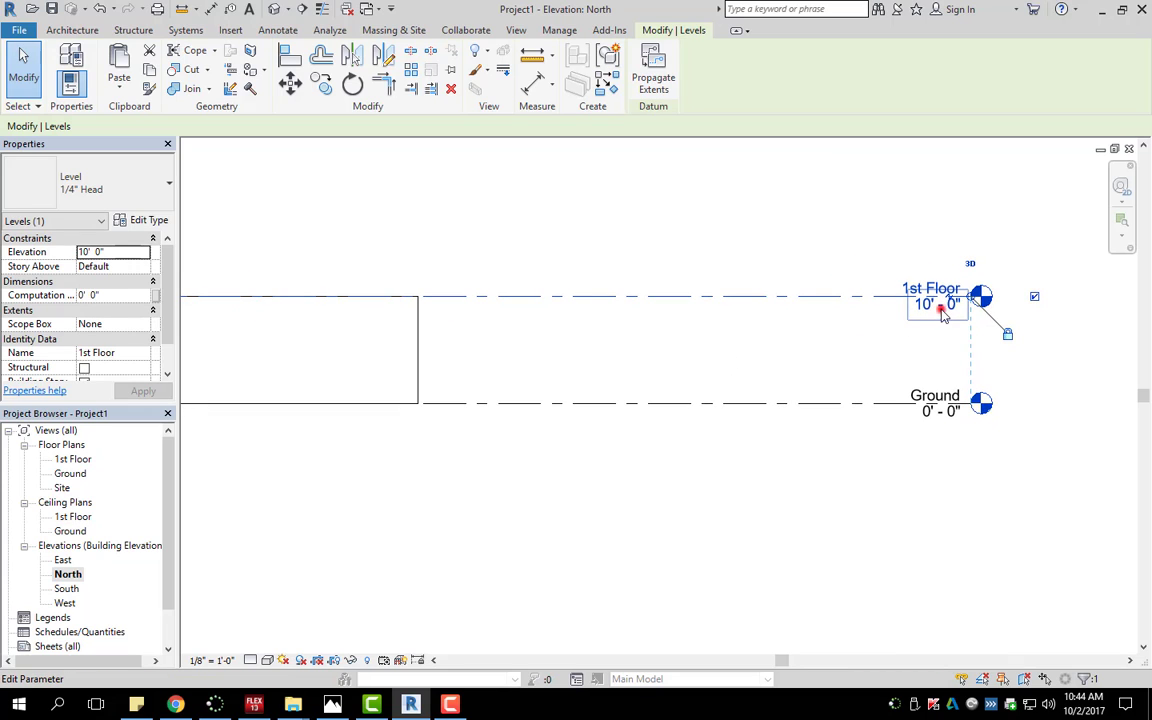
pyautogui.click(941, 308)
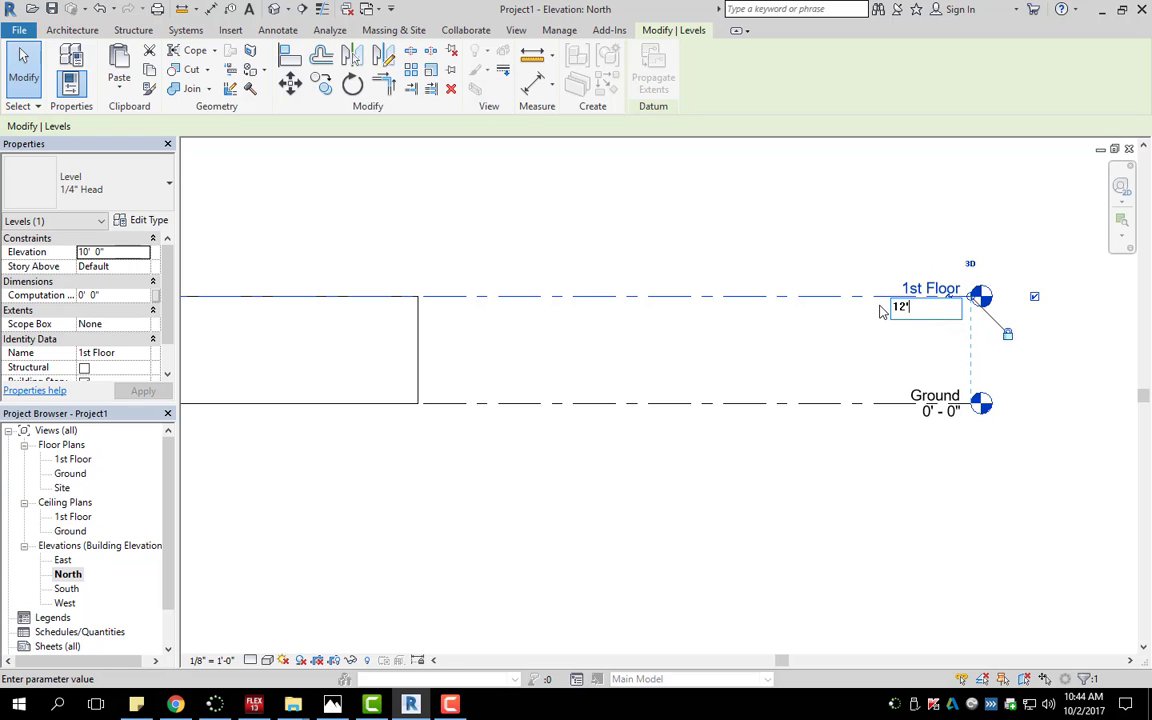
pyautogui.press('Return')
pyautogui.scroll(-2, 591, 355)
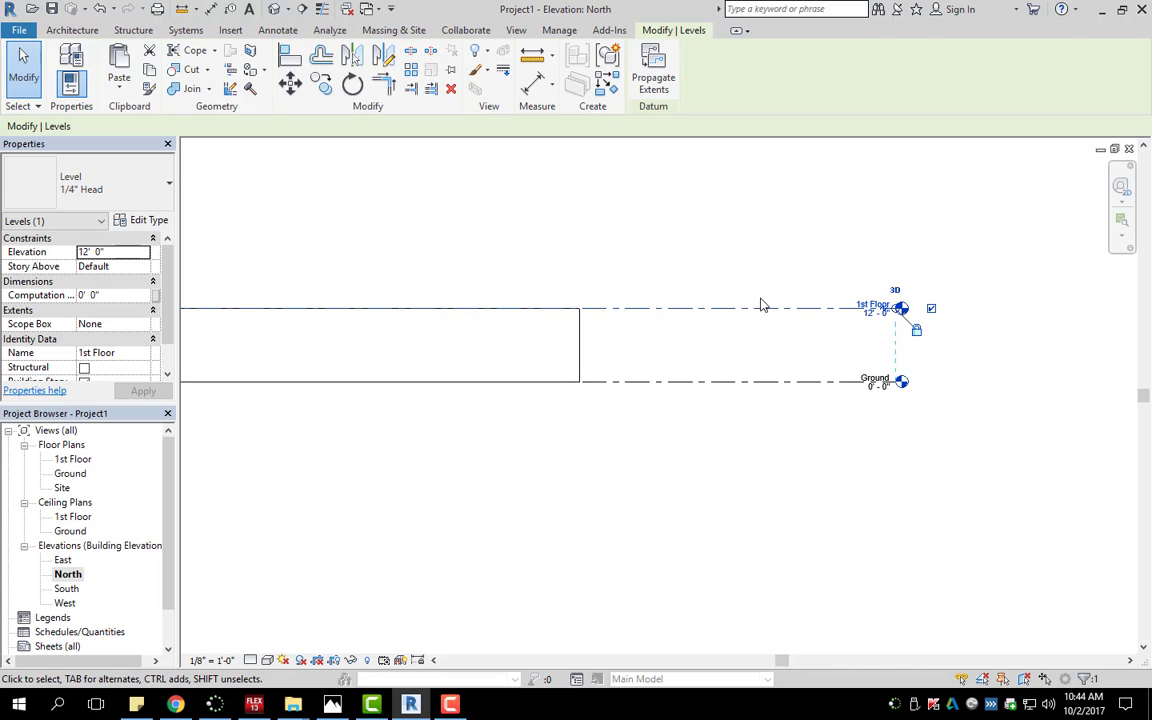
pyautogui.click(853, 482)
# - Check the wall height against the 1st Floor level in elevation and view the 1st Floor plan
pyautogui.moveTo(566, 314); pyautogui.dragTo(789, 342, button='middle')
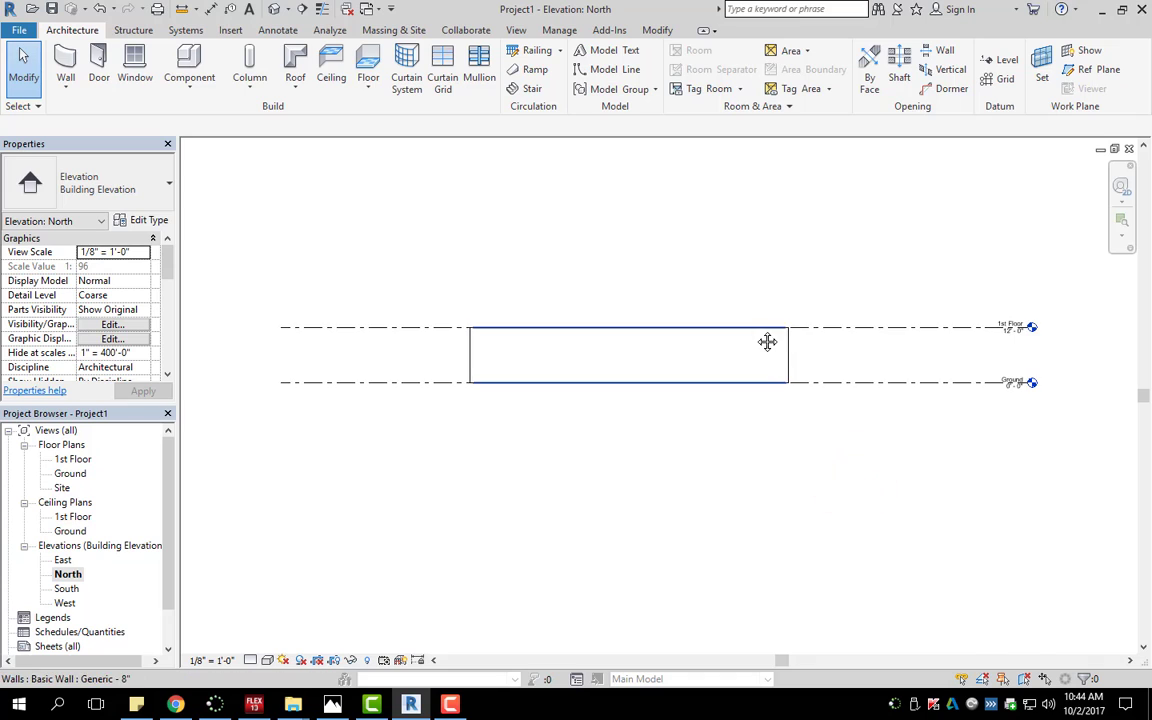
pyautogui.scroll(1, 745, 348)
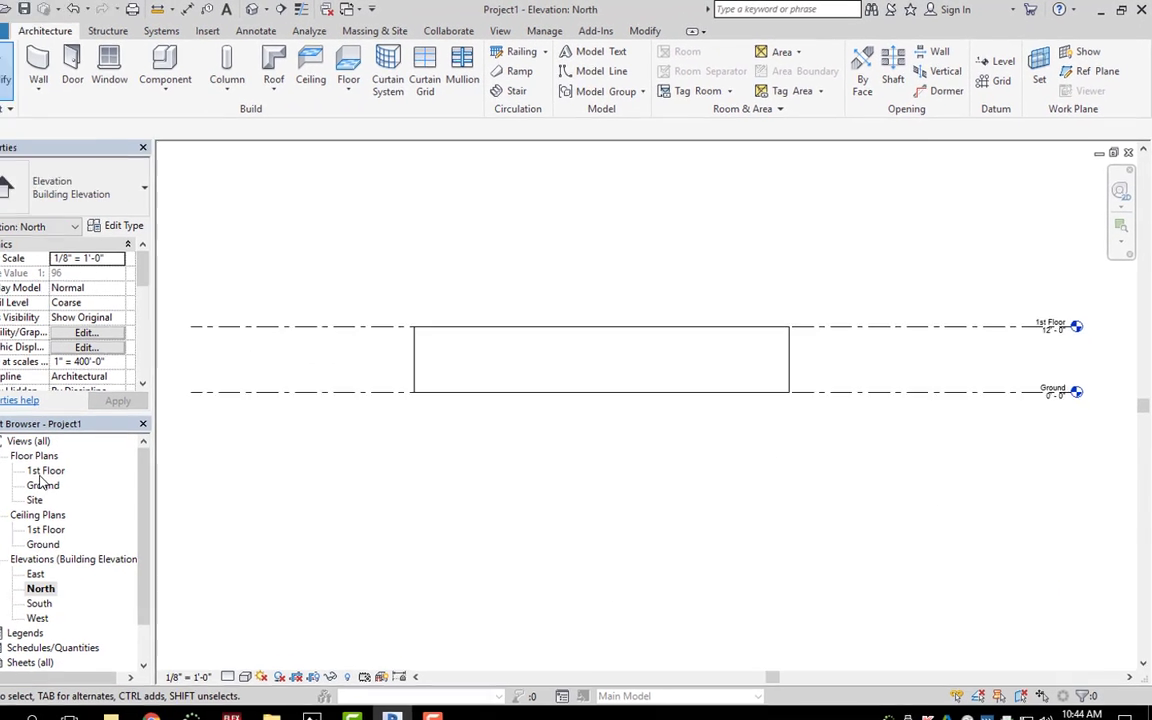
pyautogui.doubleClick(70, 459)
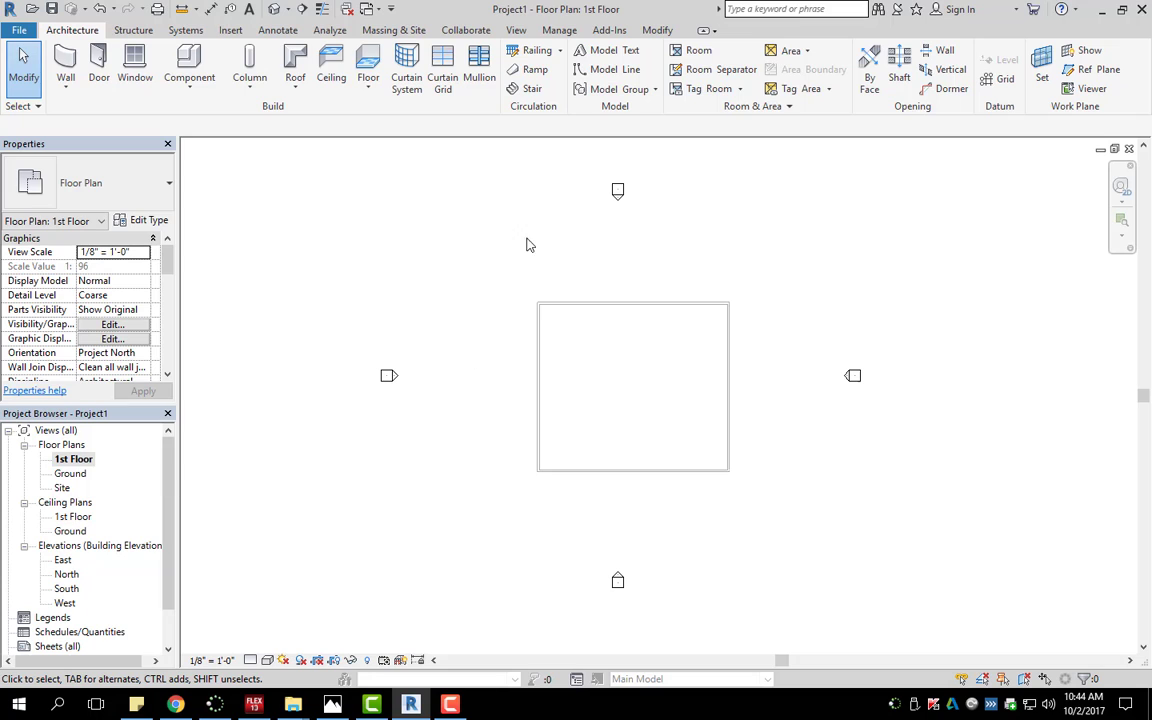
# - In the North elevation, draw a new level 10' above 1st Floor, aligned with both ends of the existing levels
pyautogui.doubleClick(67, 575)
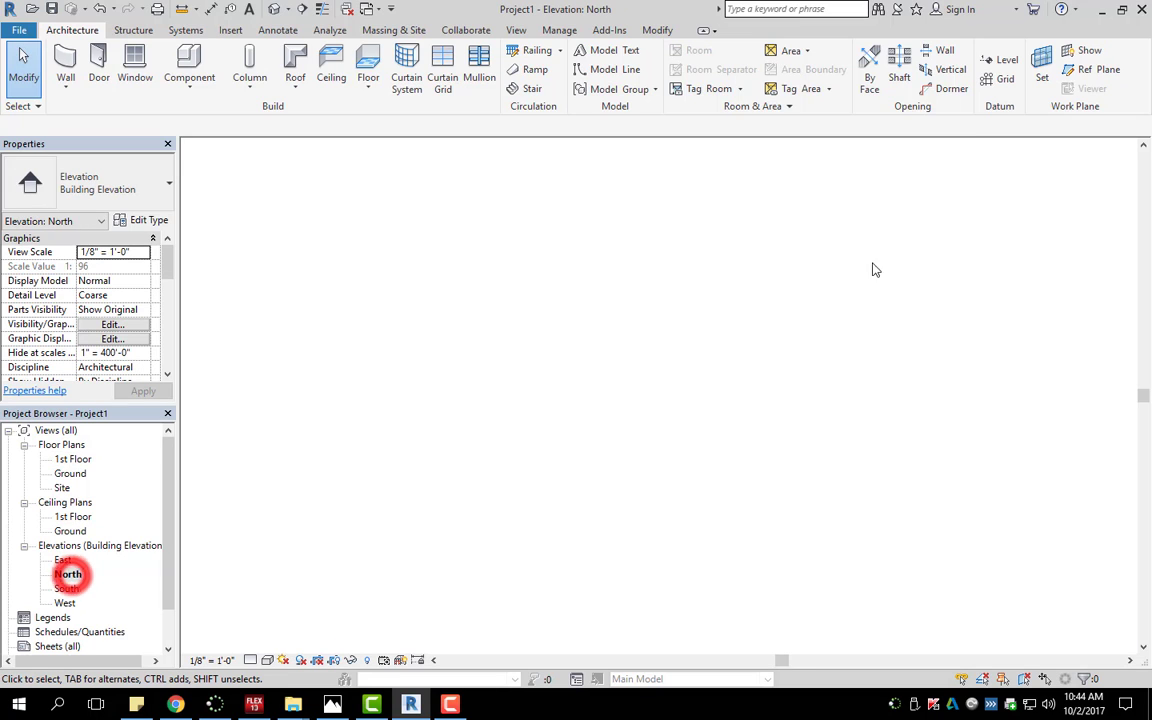
pyautogui.click(1007, 64)
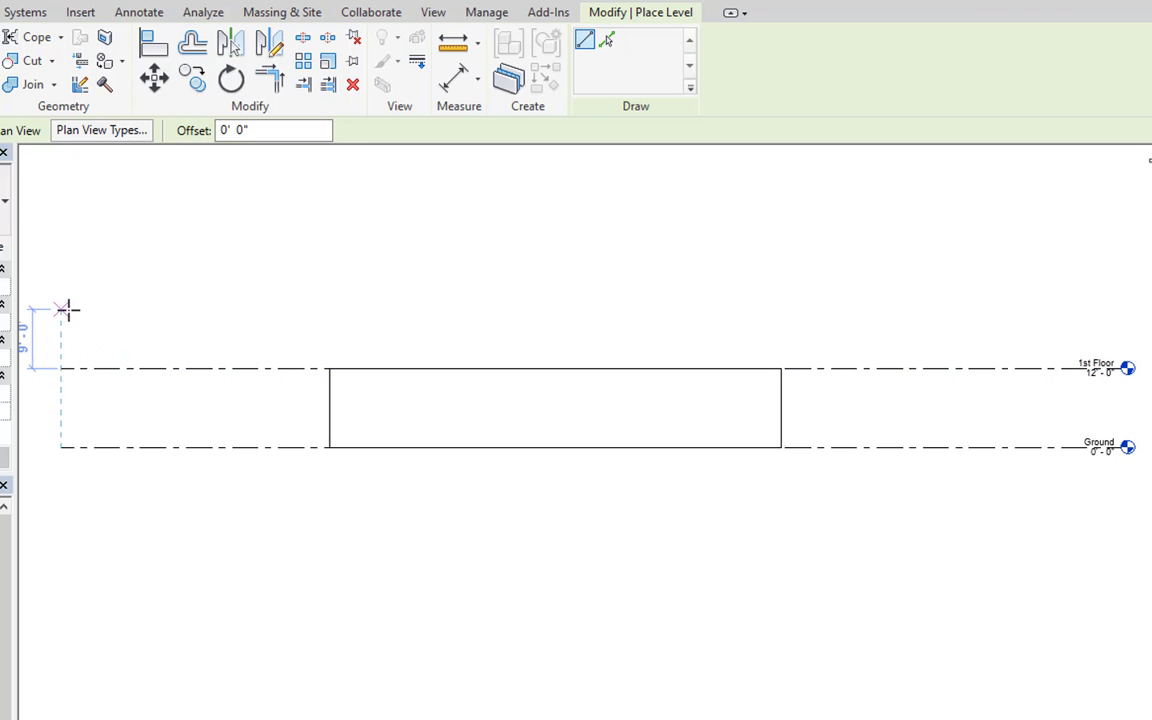
pyautogui.moveTo(65, 310); pyautogui.dragTo(89, 302, button='middle')
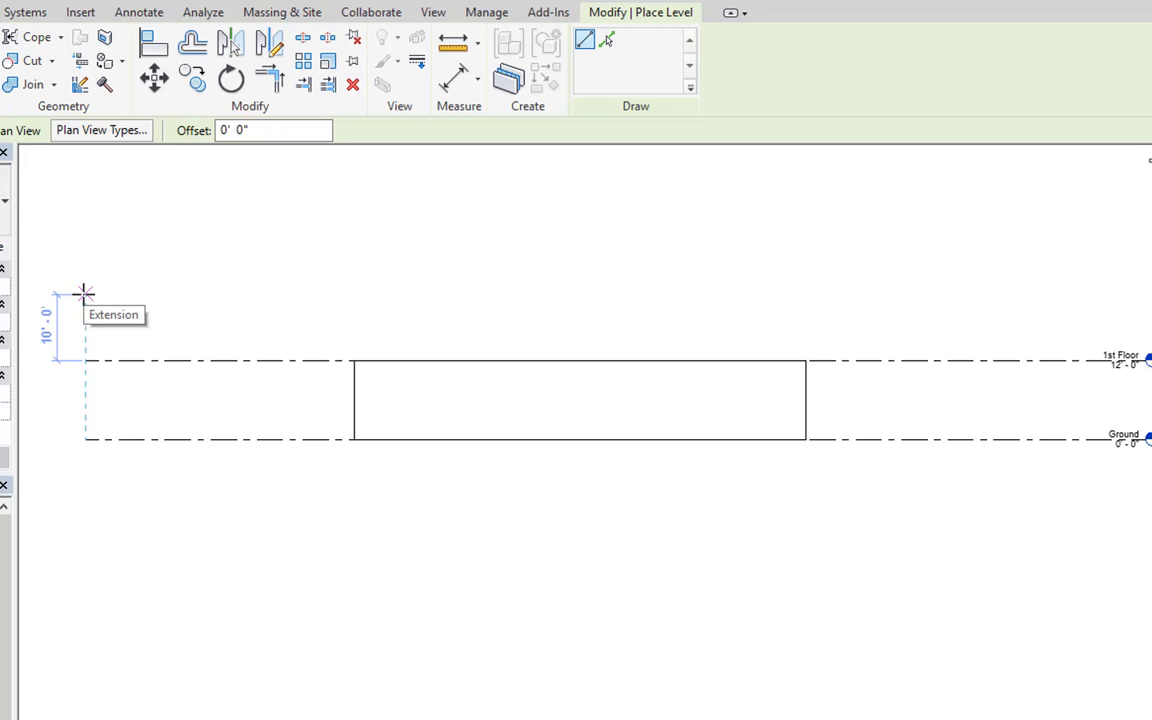
pyautogui.click(84, 294)
pyautogui.moveTo(865, 302); pyautogui.dragTo(686, 298, button='middle')
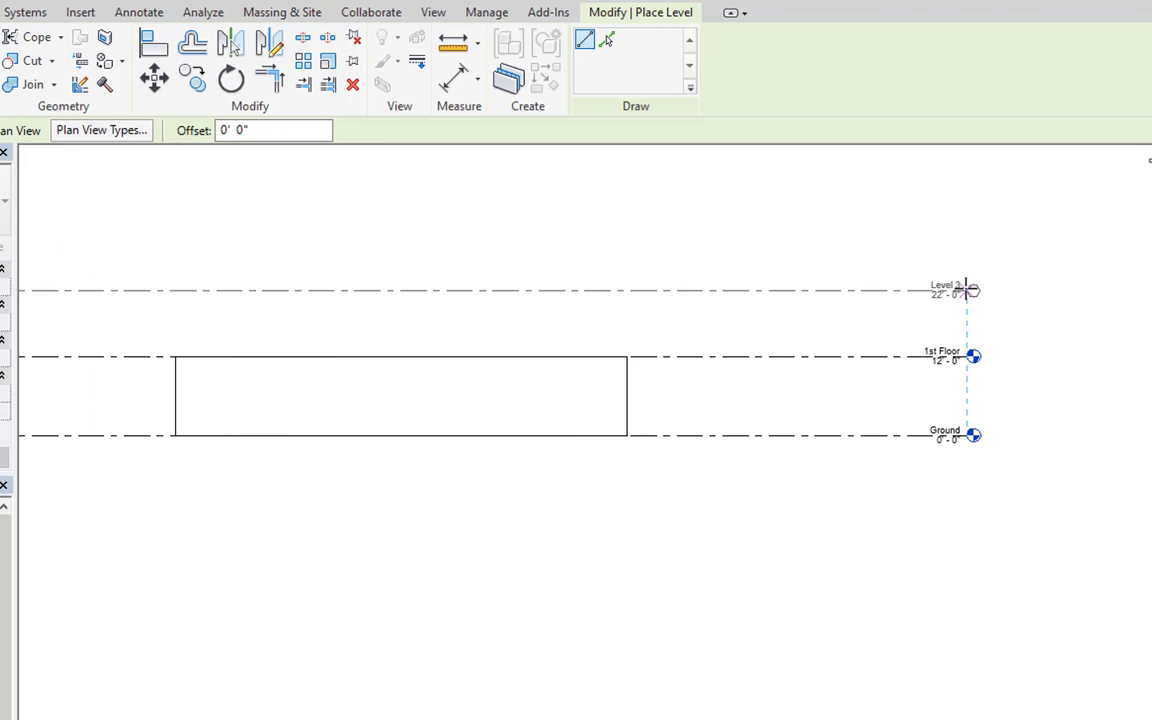
pyautogui.click(966, 290)
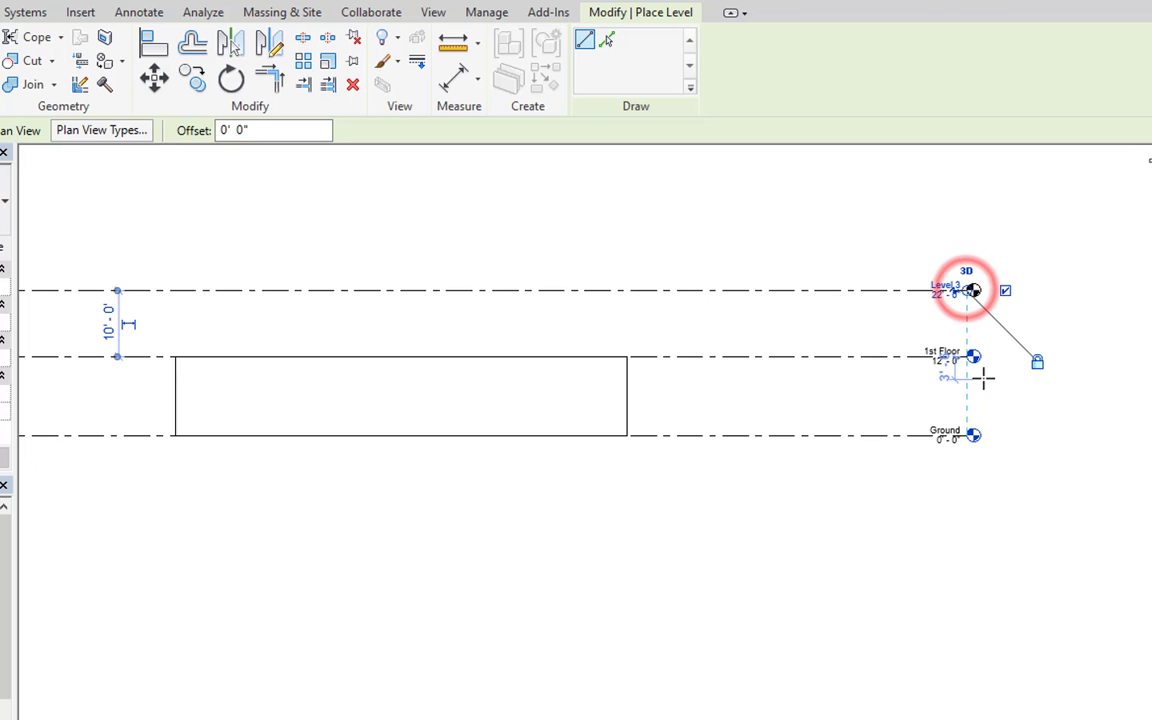
# - Draw another level 10' above Level 3, aligned with both ends of the existing levels
pyautogui.moveTo(952, 377)
pyautogui.mouseDown(button='middle')
pyautogui.moveTo(1057, 398)
pyautogui.moveTo(1050, 390)
pyautogui.mouseUp(button='middle')
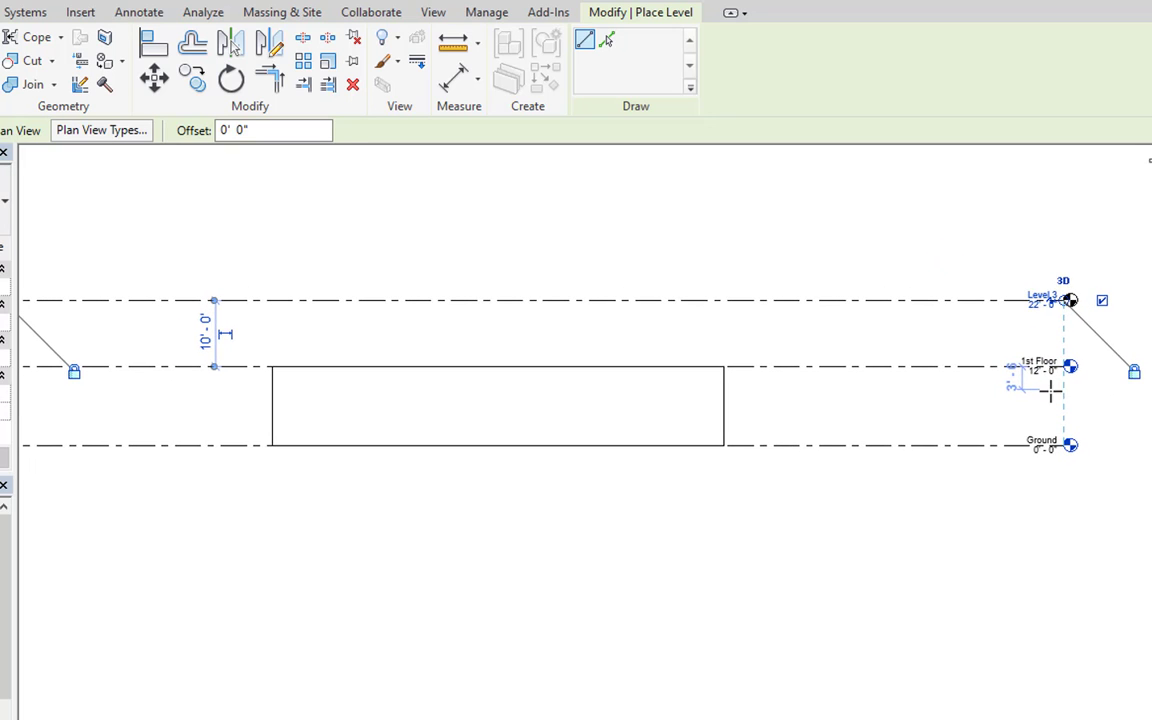
pyautogui.press('Escape')
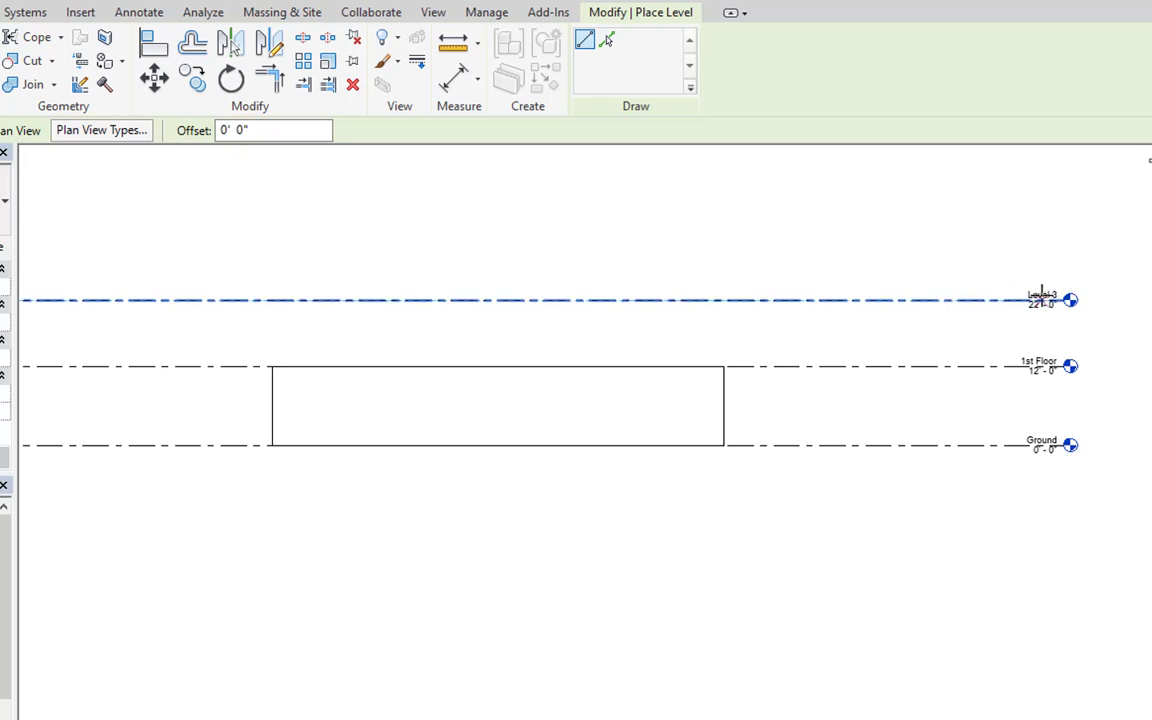
pyautogui.scroll(-1, 643, 334)
pyautogui.moveTo(594, 285); pyautogui.dragTo(715, 293, button='middle')
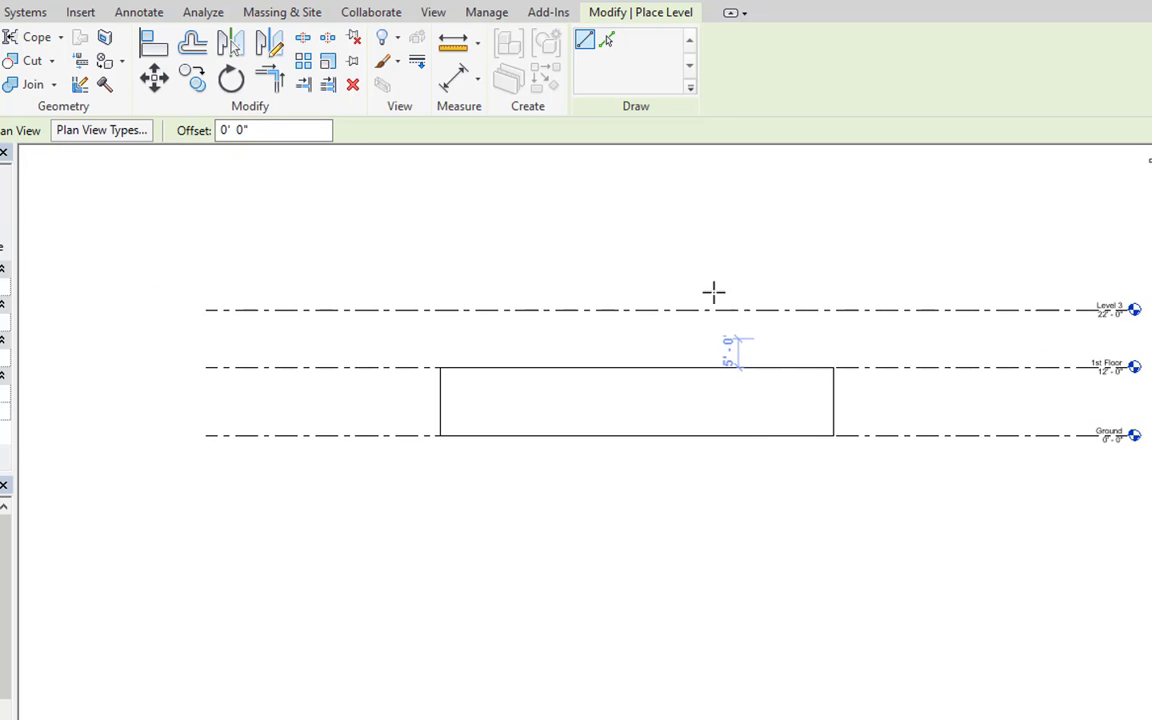
pyautogui.click(203, 251)
pyautogui.moveTo(643, 244); pyautogui.dragTo(322, 252, button='middle')
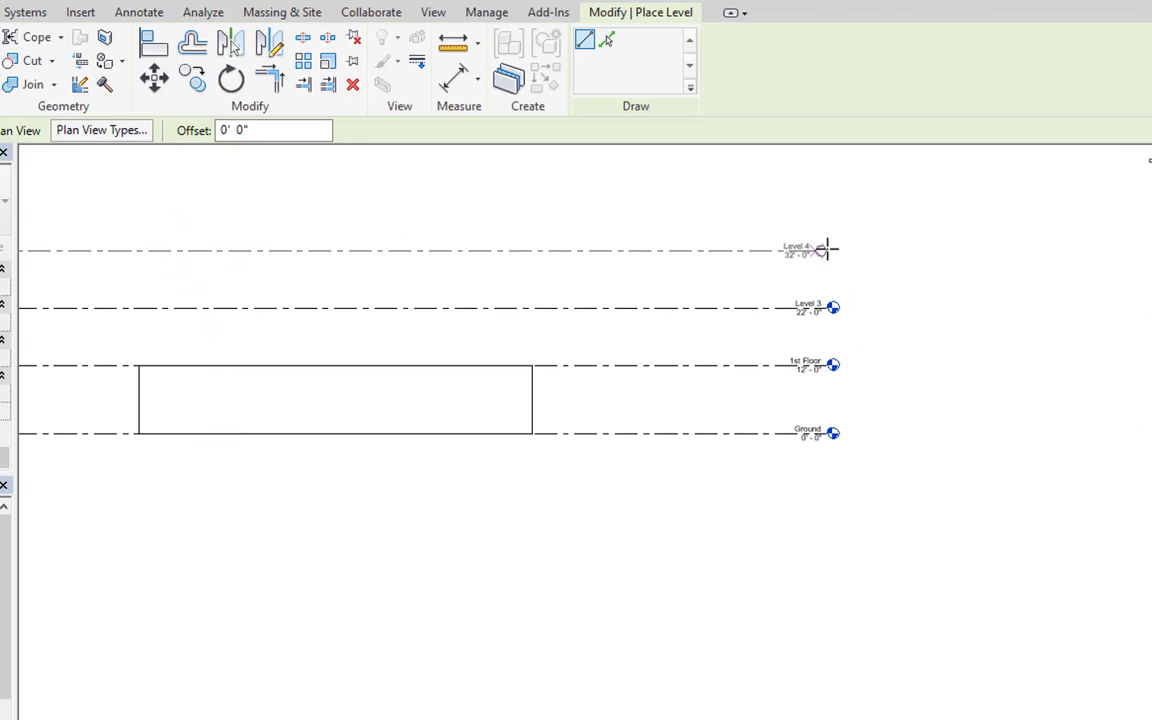
pyautogui.click(828, 249)
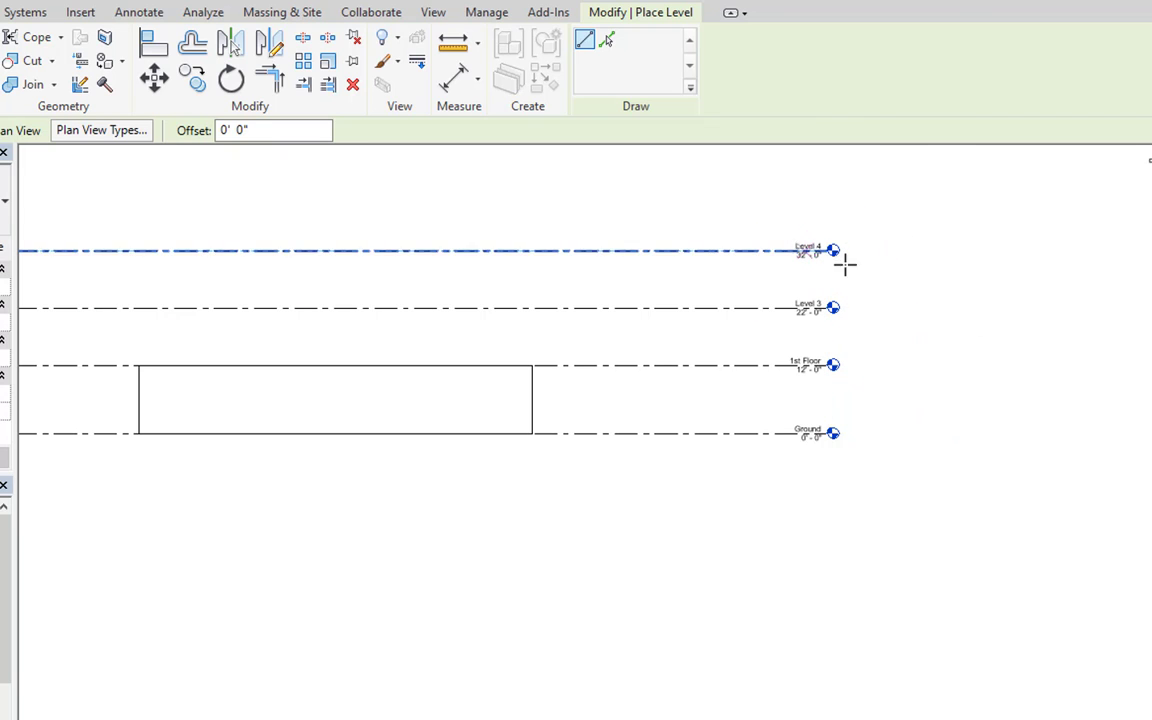
pyautogui.press('Escape')
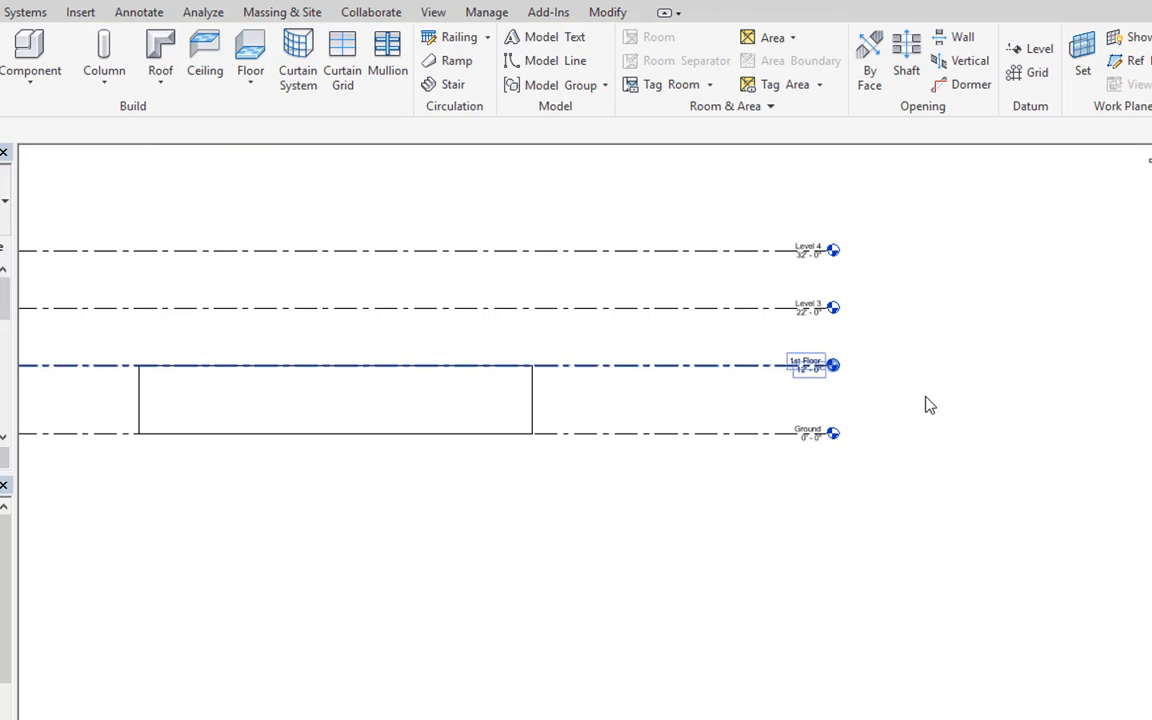
# - Check the floor plan views listed for the new levels Level 3 and Level 4
pyautogui.moveTo(633, 432); pyautogui.dragTo(897, 558, button='middle')
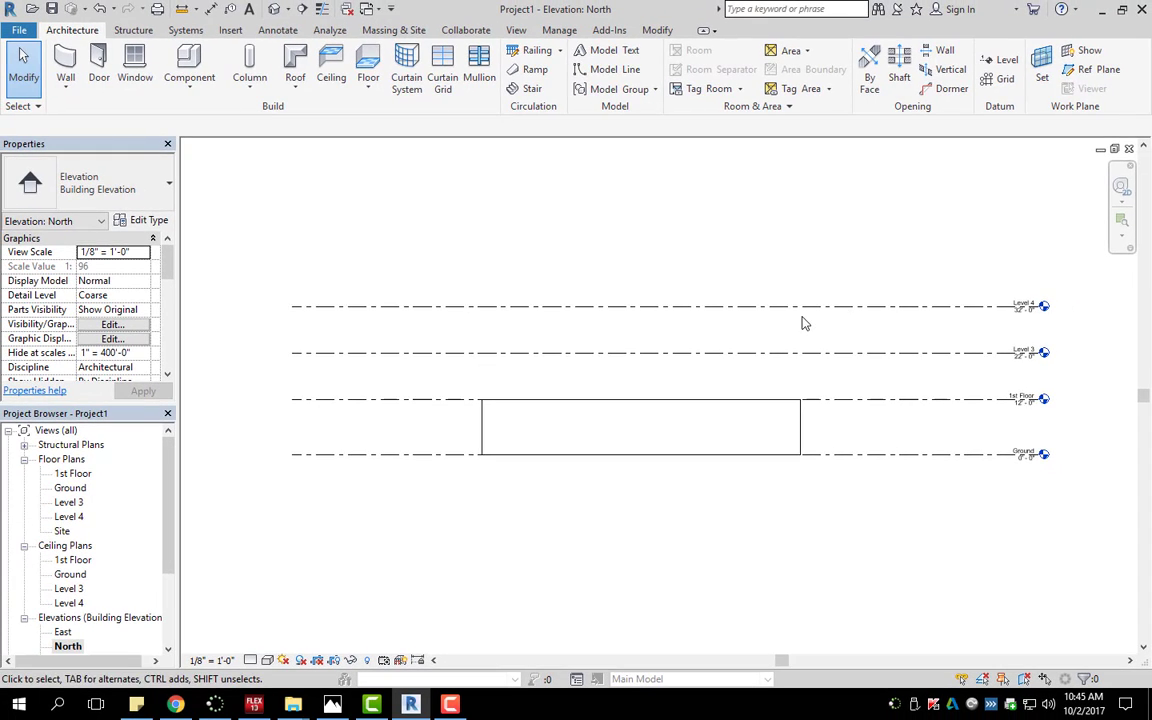
pyautogui.moveTo(801, 323); pyautogui.dragTo(796, 308, button='middle')
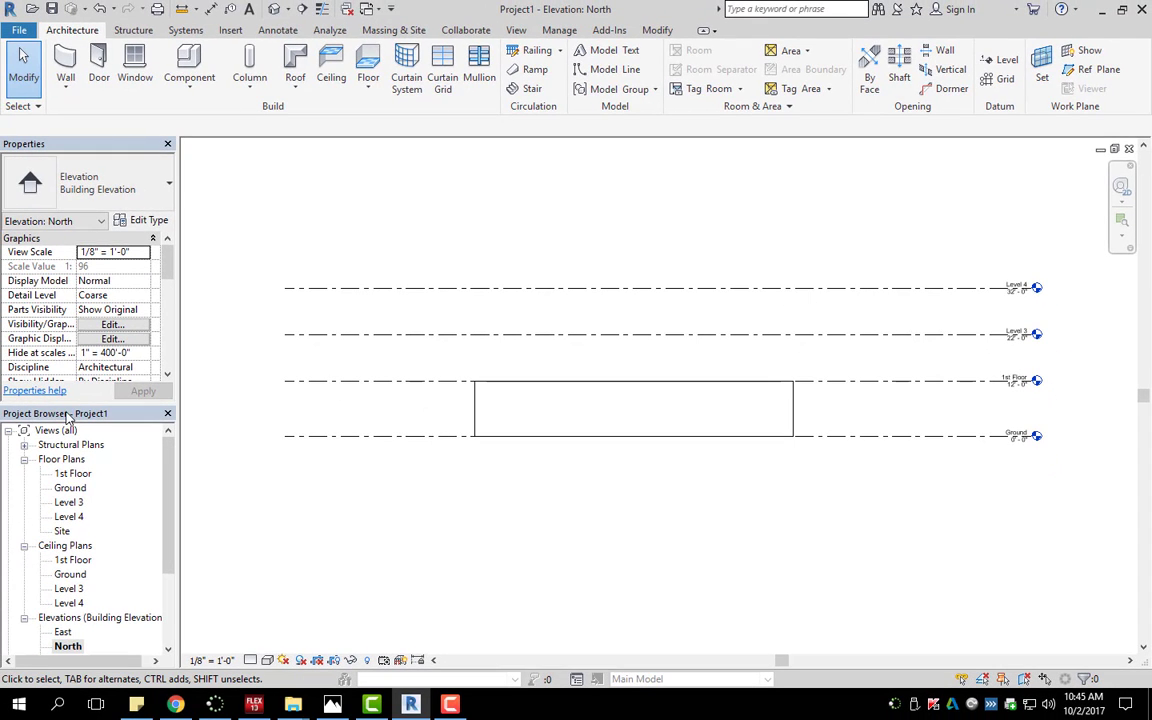
pyautogui.click(70, 503)
pyautogui.click(78, 516)
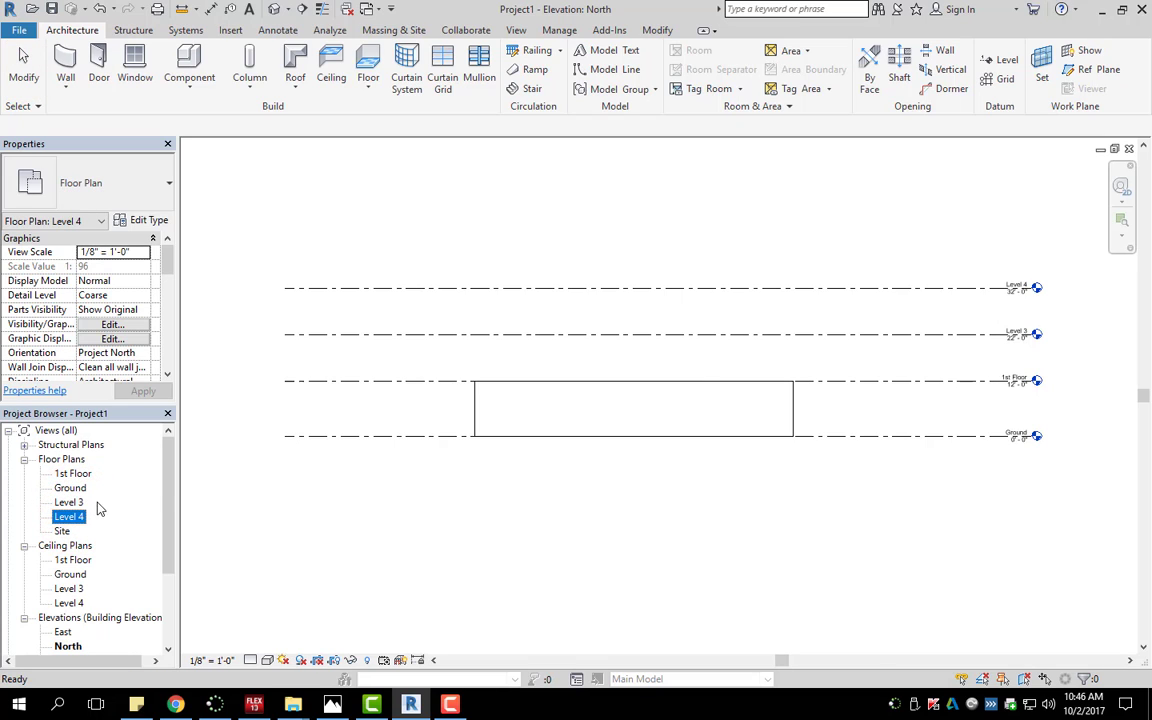
pyautogui.click(655, 222)
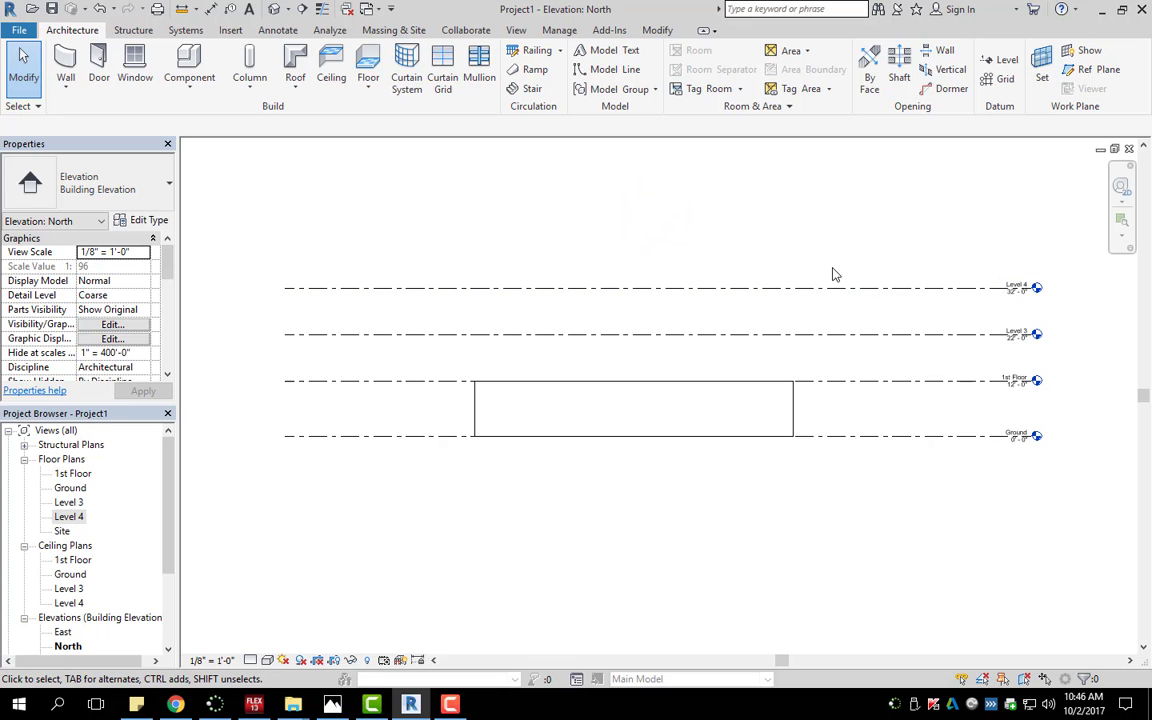
# - Copy Level 4 upward to place another level 15' above it, at an elevation of 47'
pyautogui.click(797, 289)
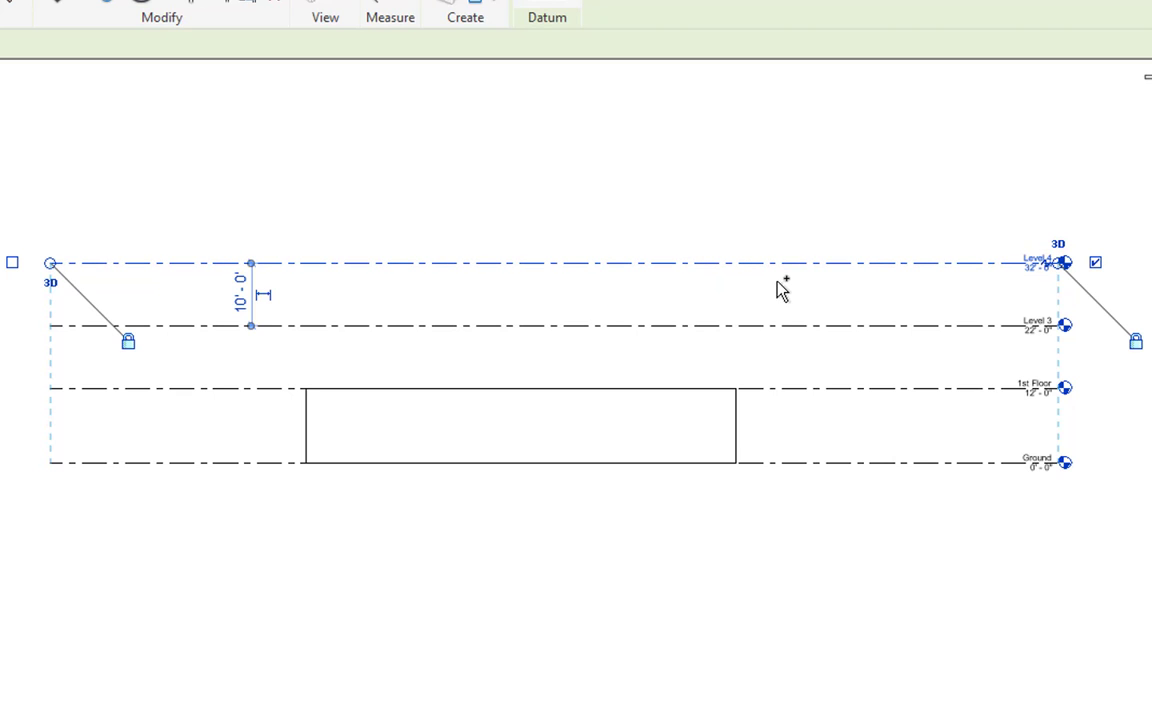
pyautogui.keyDown('ctrl'); pyautogui.moveTo(1069, 272); pyautogui.dragTo(884, 184); pyautogui.keyUp('ctrl')
pyautogui.scroll(1, 1076, 200)
pyautogui.scroll(1, 1067, 239)
pyautogui.scroll(1, 893, 228)
pyautogui.scroll(1, 887, 198)
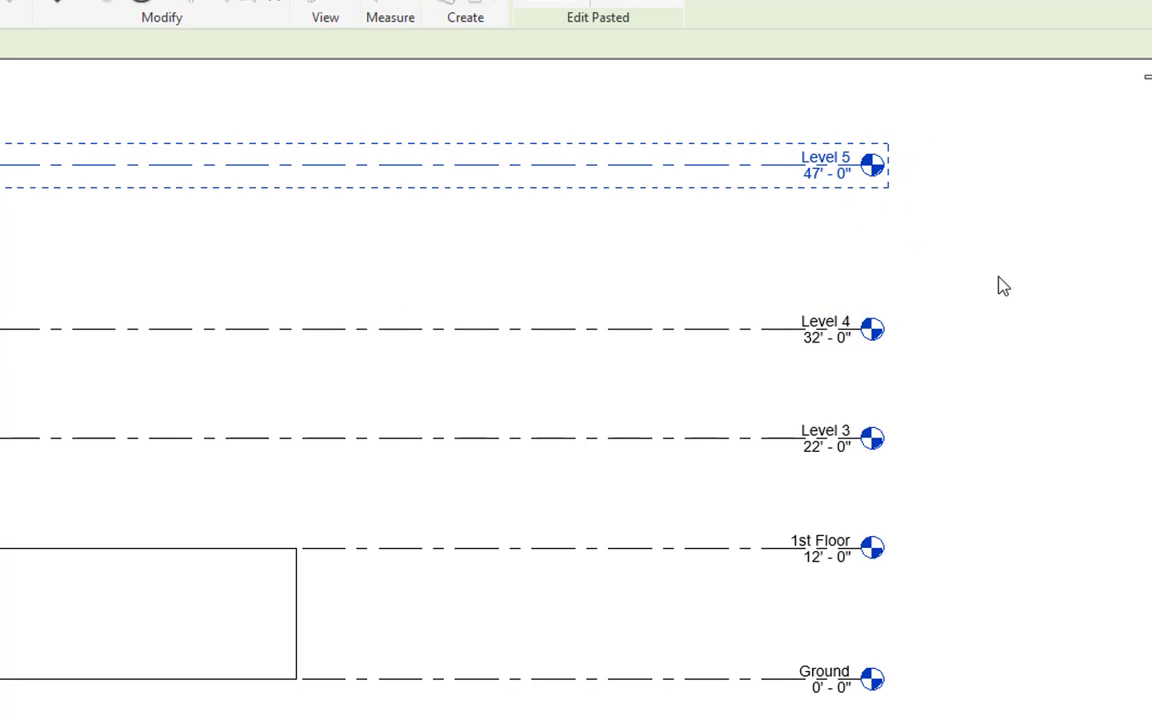
pyautogui.click(975, 266)
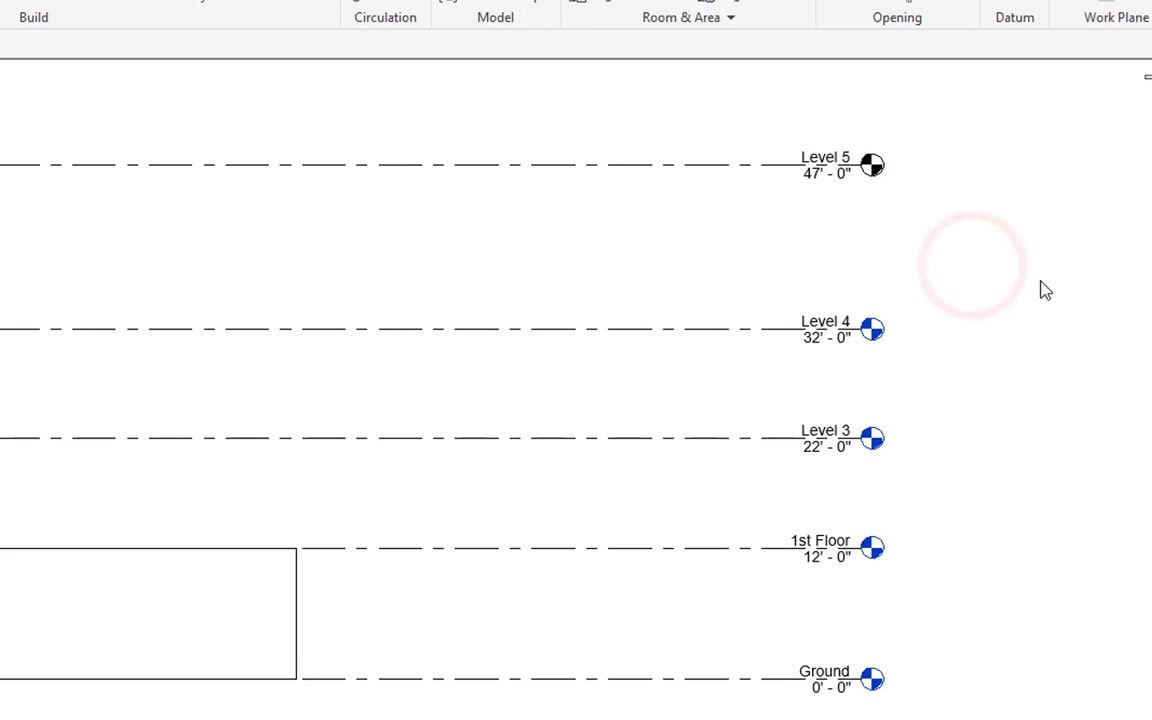
# - Compare the copied level's head symbol with those of the levels below it in the North elevation
pyautogui.scroll(-2, 686, 239)
pyautogui.moveTo(686, 239); pyautogui.dragTo(951, 319, button='middle')
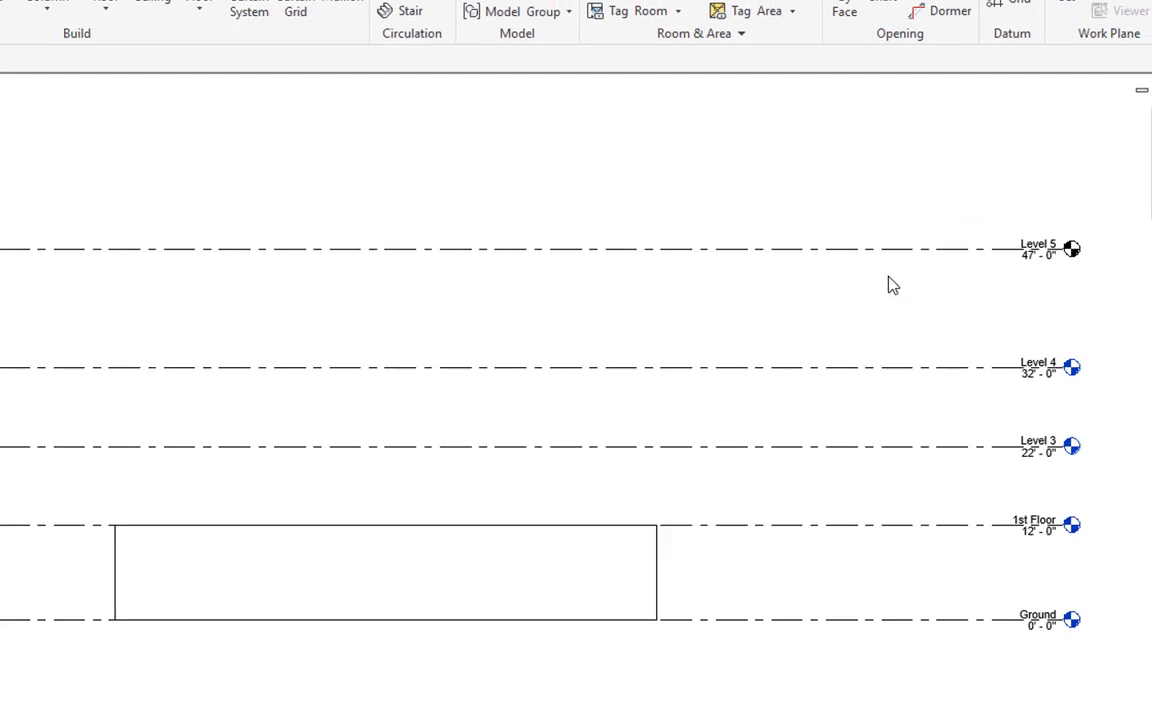
pyautogui.scroll(2, 1086, 260)
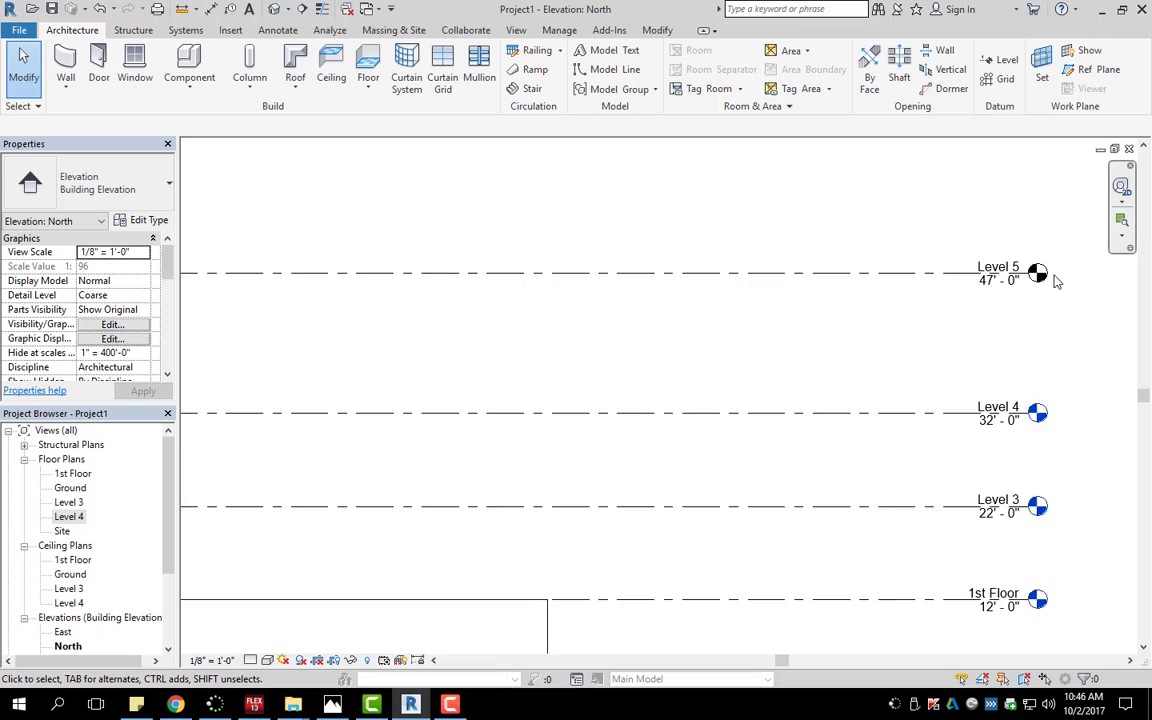
pyautogui.moveTo(1057, 283); pyautogui.dragTo(919, 226, button='middle')
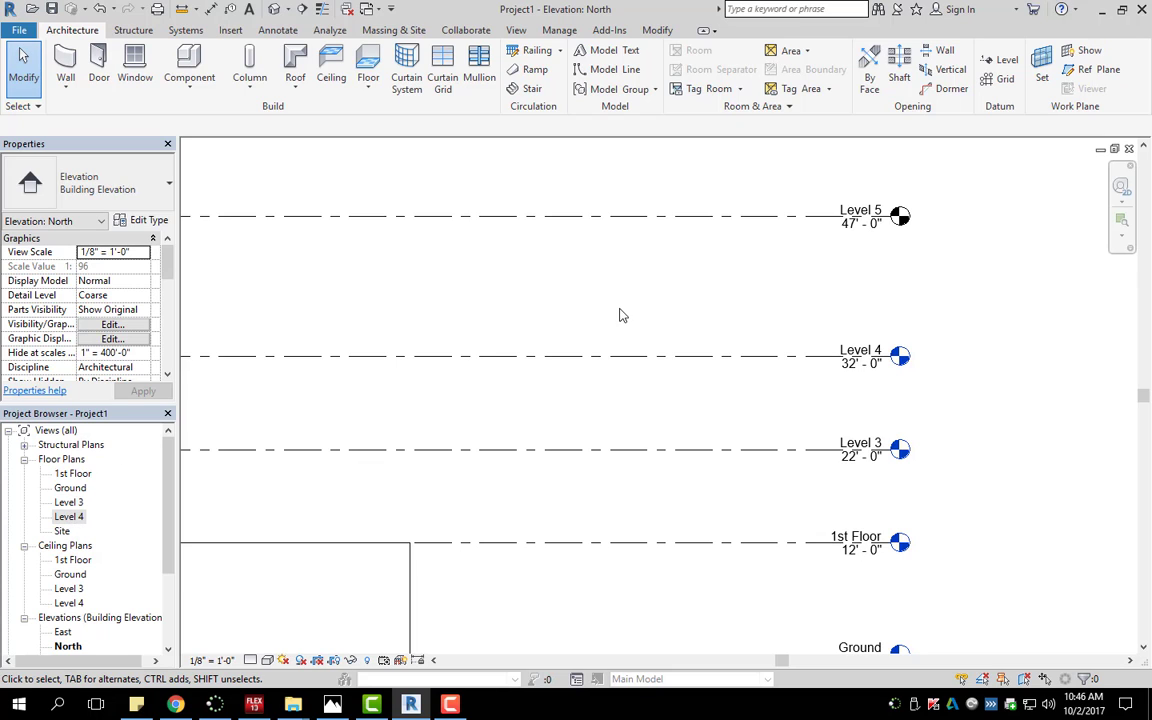
pyautogui.moveTo(682, 315); pyautogui.dragTo(756, 311, button='middle')
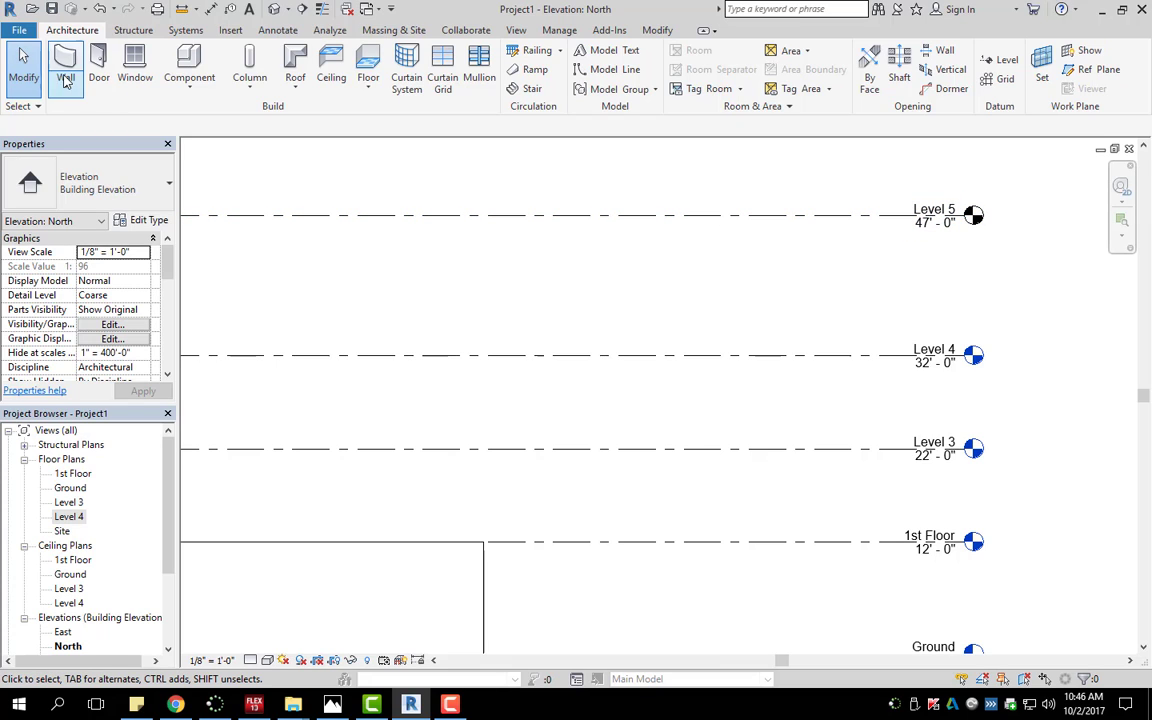
# - In the Ground floor plan, start an architectural wall and examine the levels available for its top constraint
pyautogui.doubleClick(72, 474)
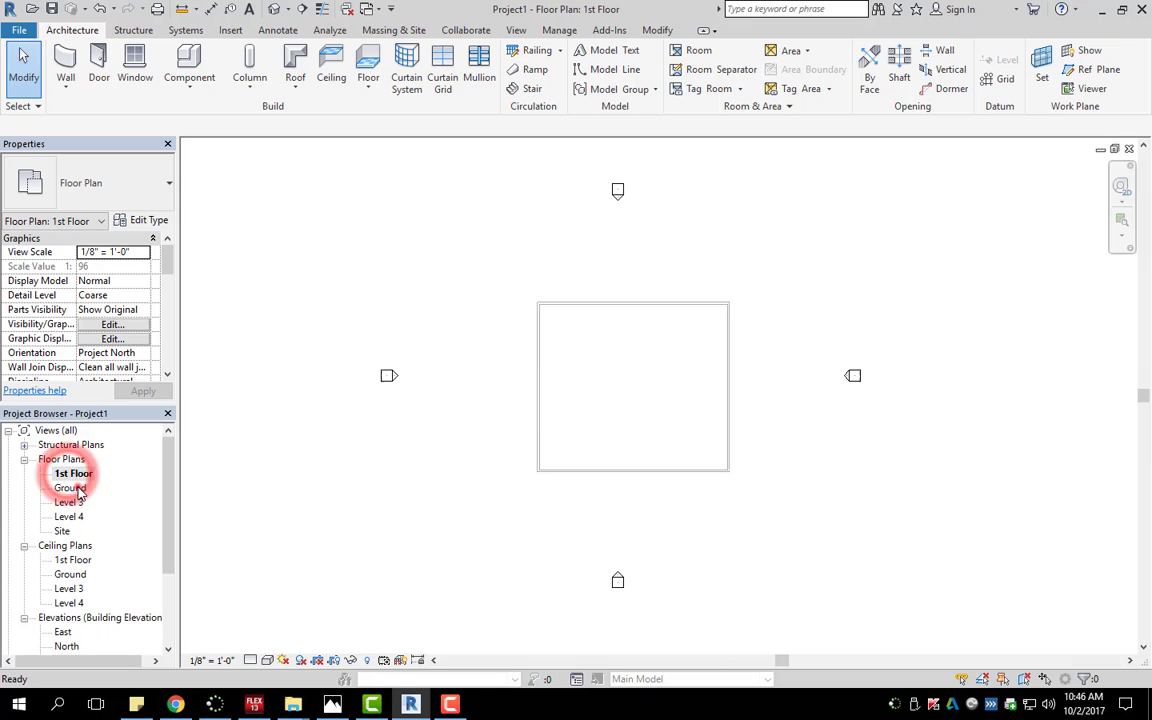
pyautogui.doubleClick(70, 487)
pyautogui.click(66, 88)
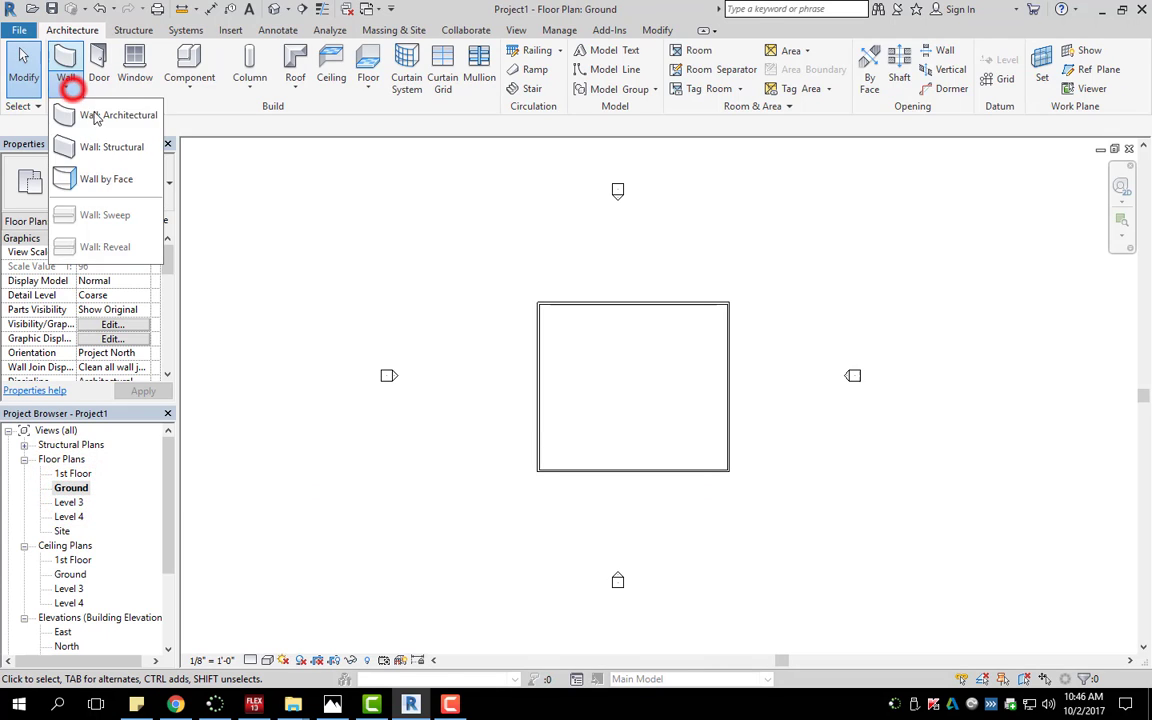
pyautogui.click(98, 111)
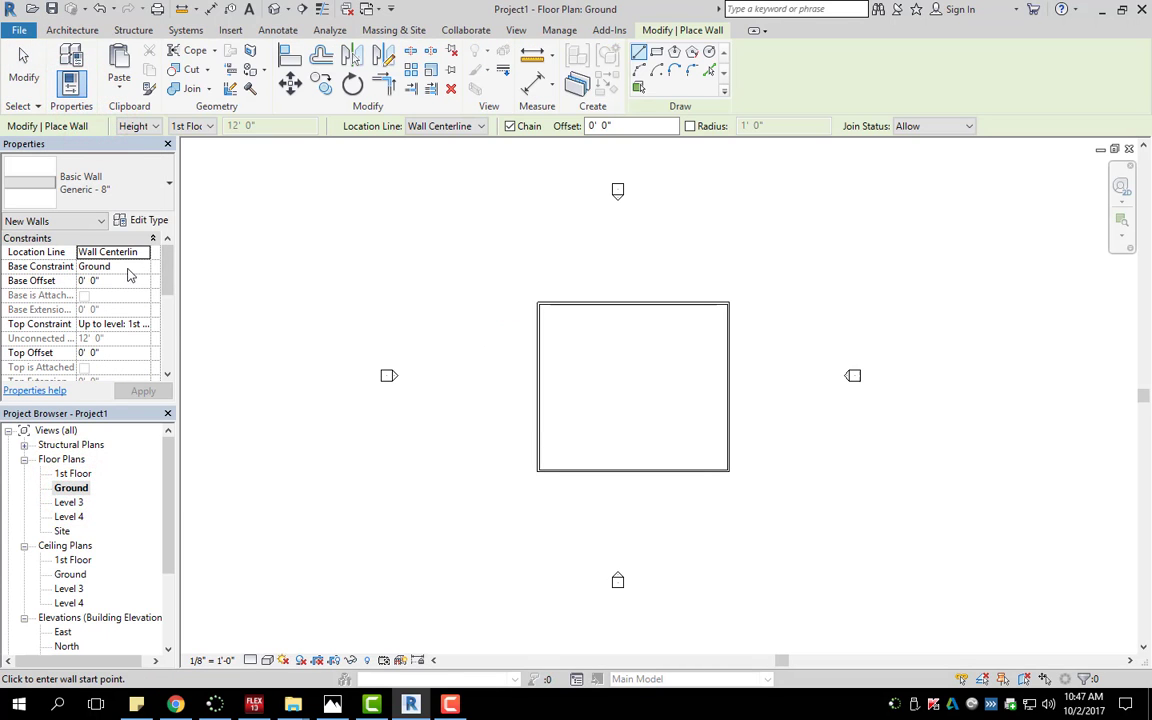
pyautogui.click(143, 323)
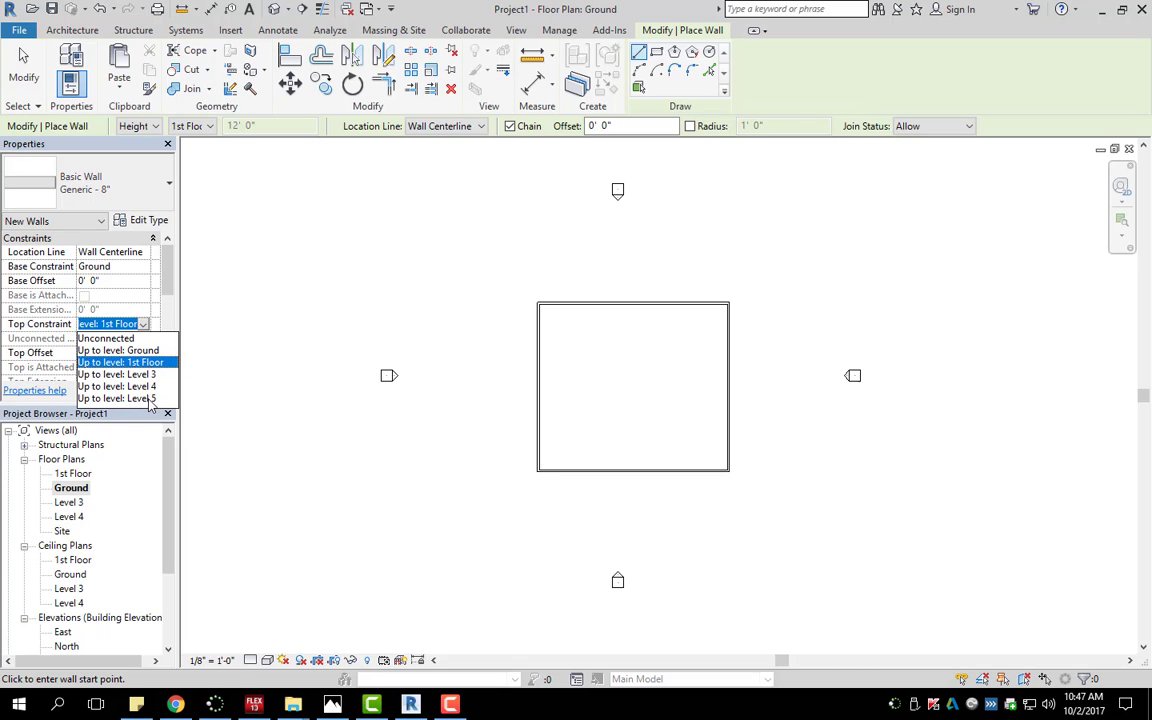
pyautogui.press('Escape')
pyautogui.press('Escape')
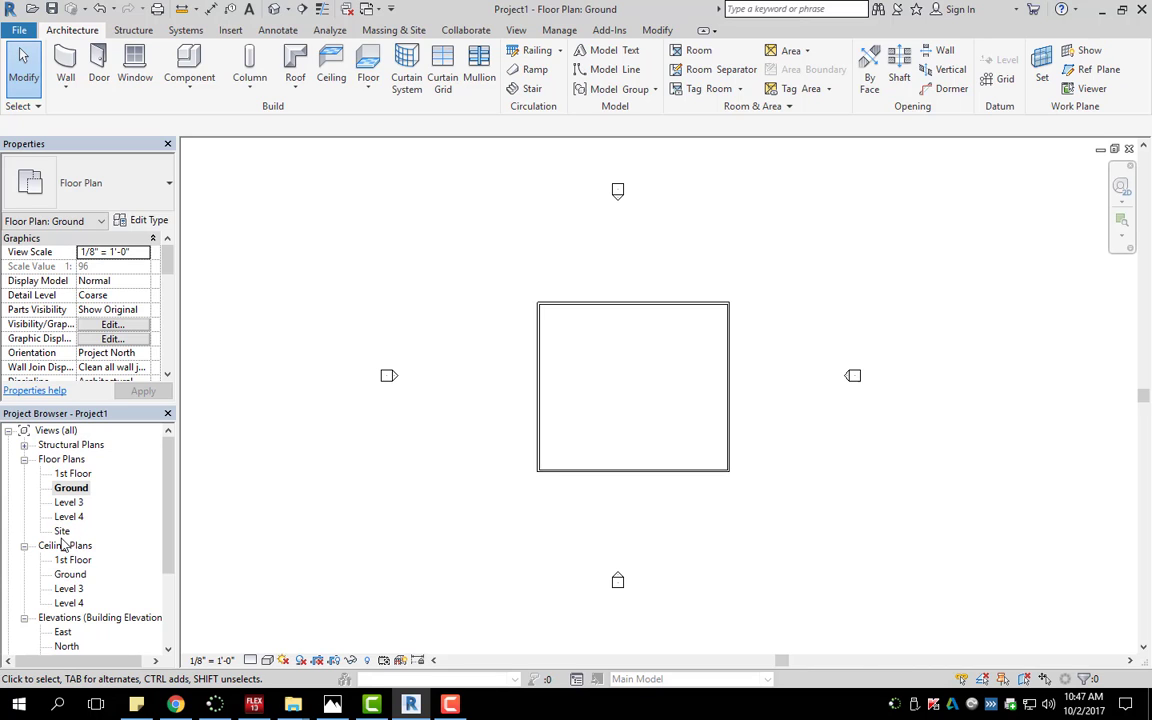
# - Return to the North elevation and create a new floor plan view for Level 5
pyautogui.scroll(-1, 90, 602)
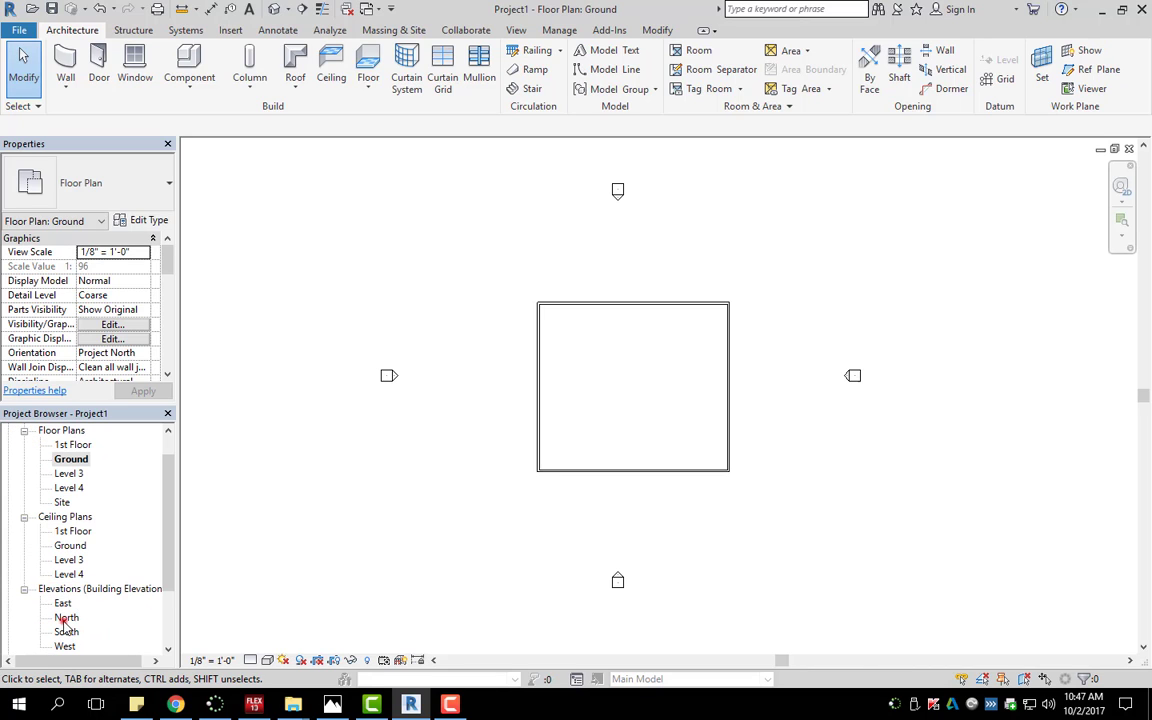
pyautogui.doubleClick(64, 619)
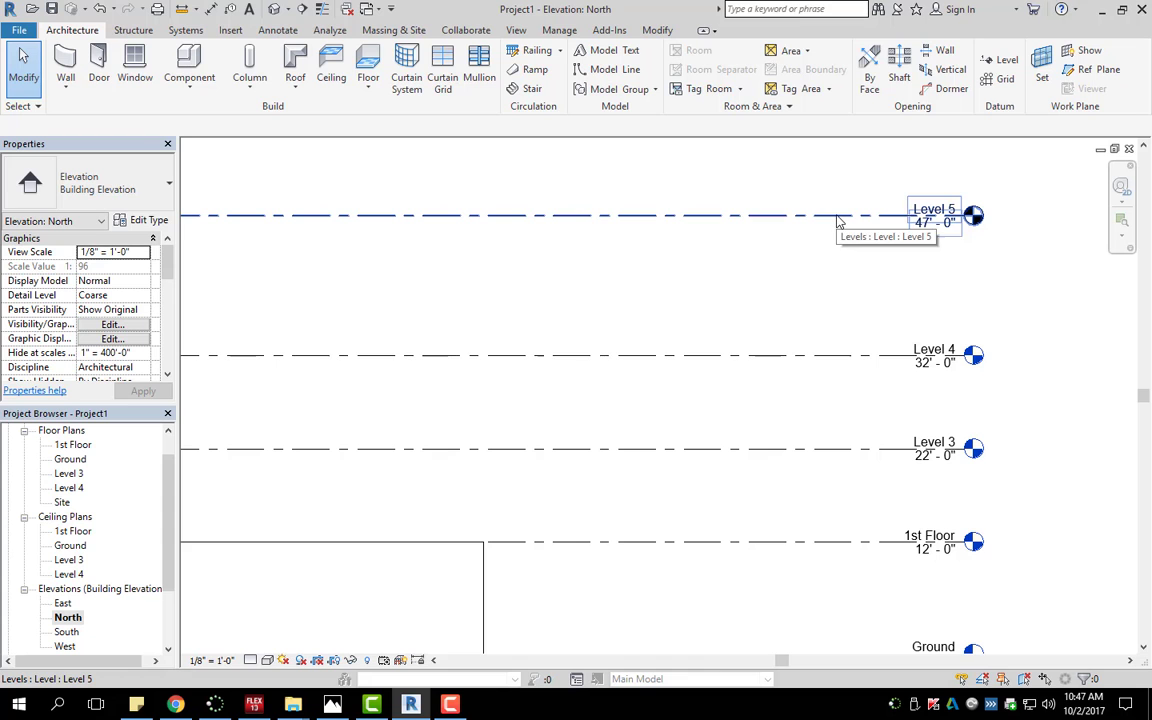
pyautogui.click(516, 30)
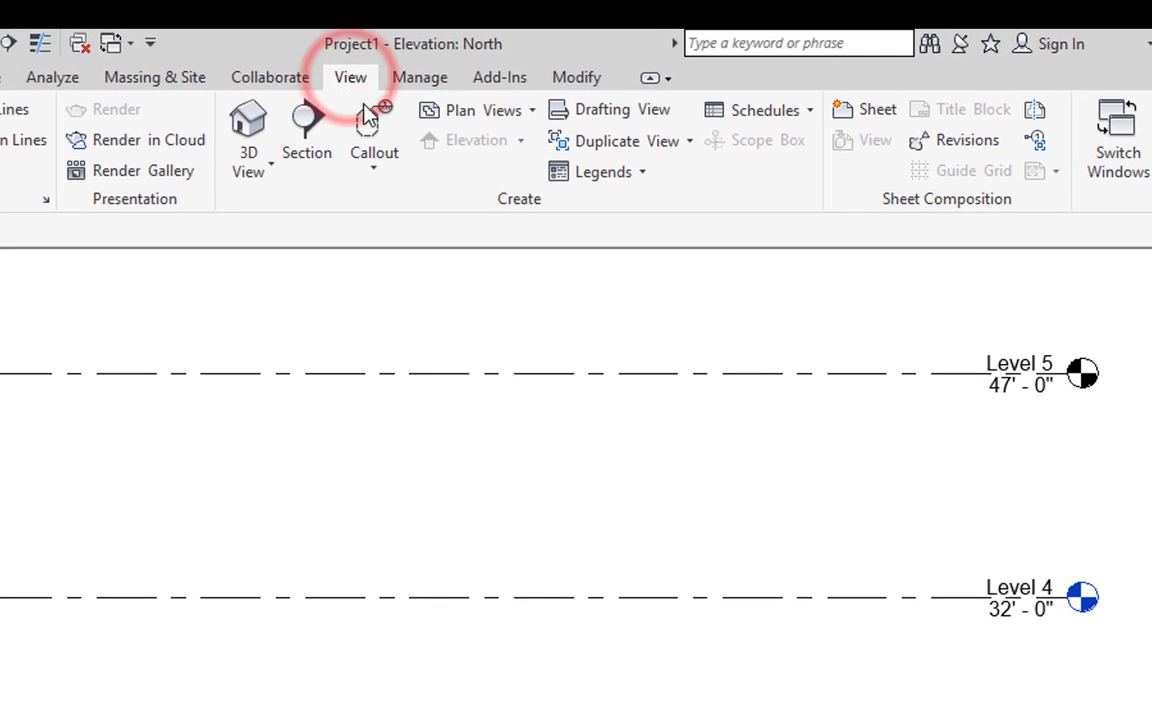
pyautogui.click(533, 110)
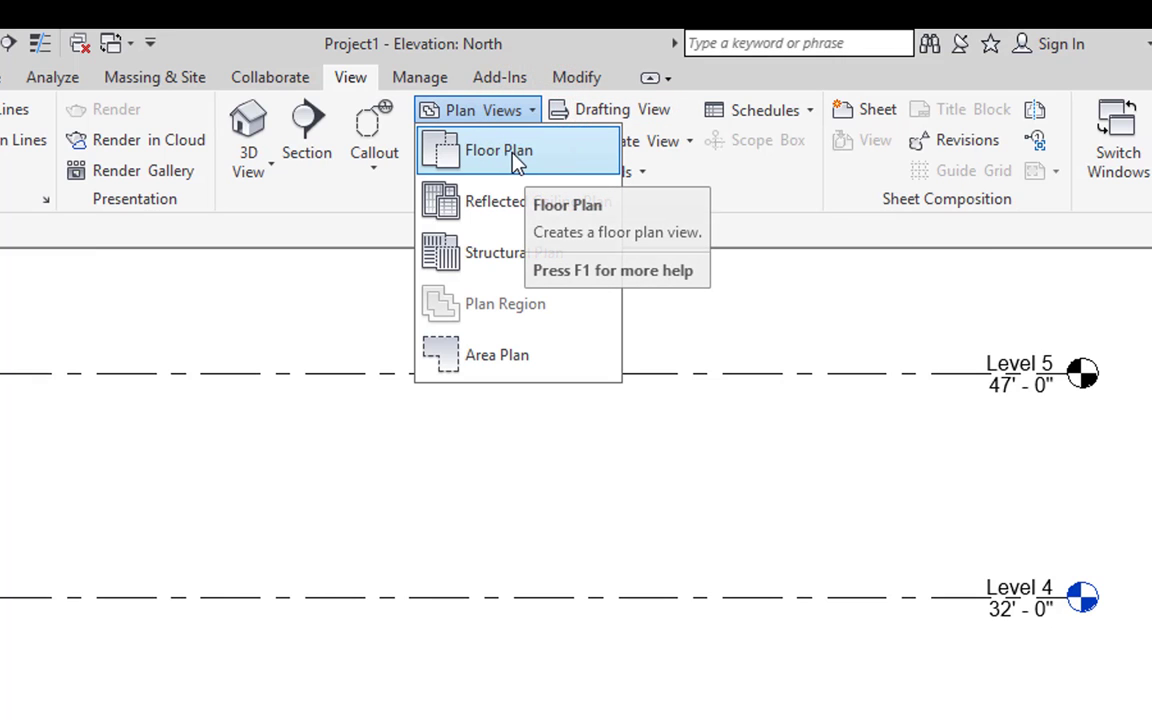
pyautogui.click(516, 151)
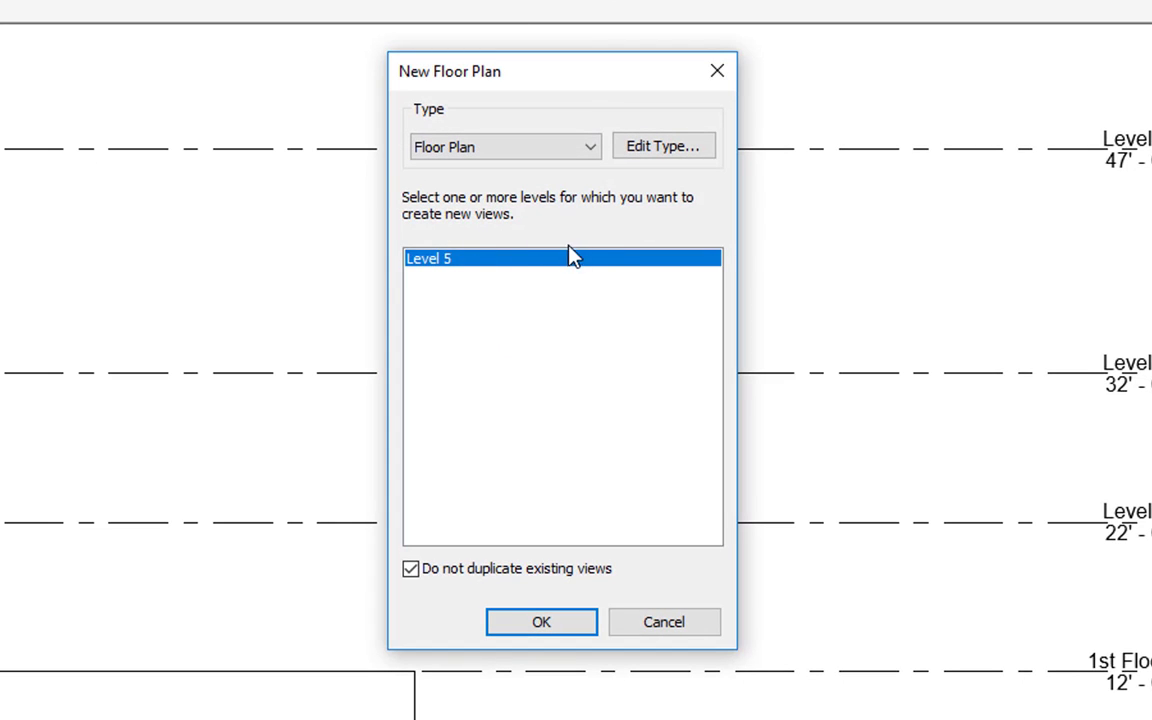
pyautogui.click(465, 263)
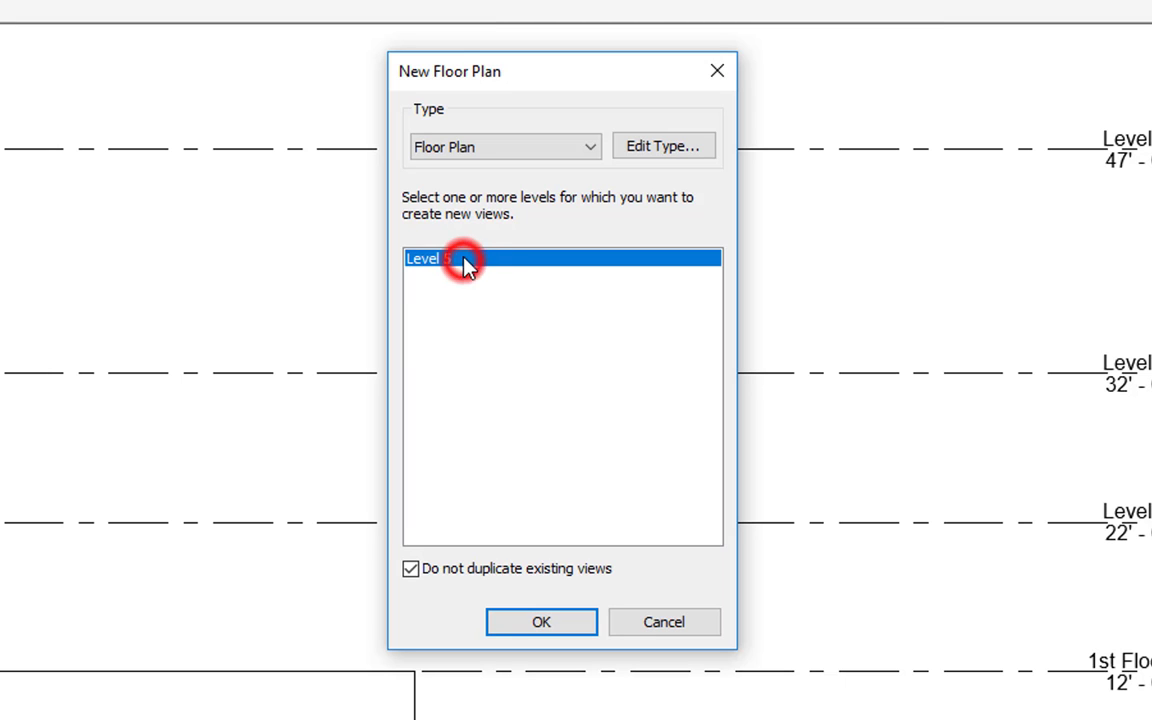
pyautogui.click(535, 615)
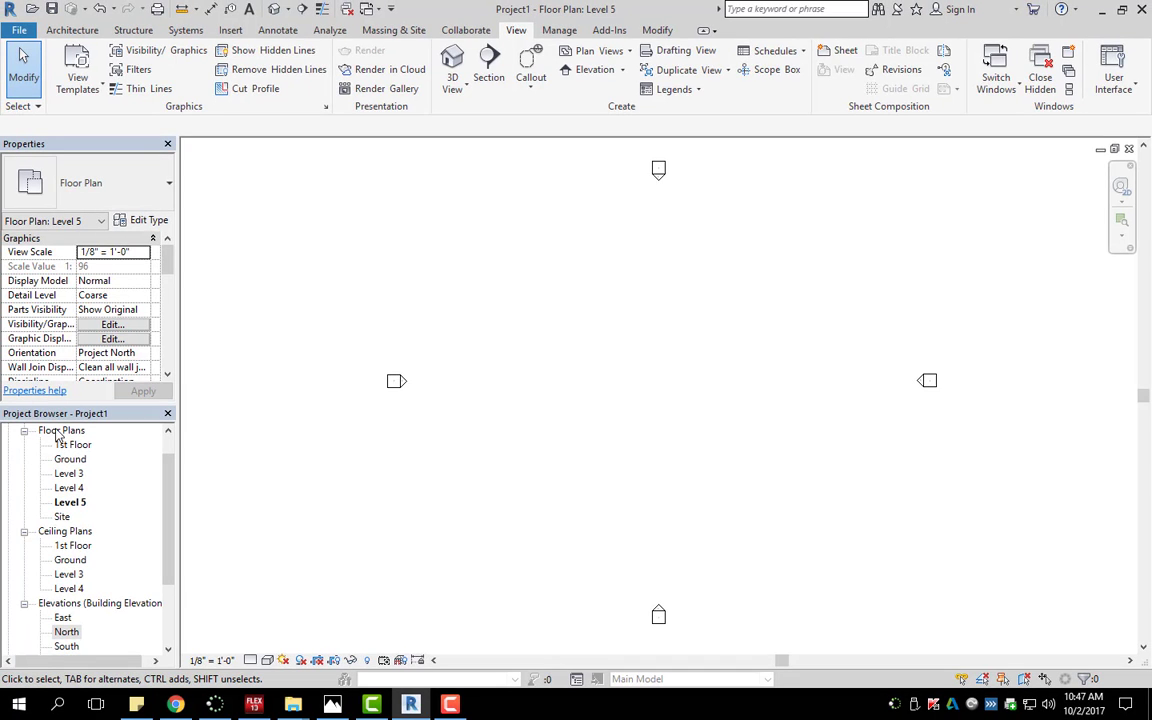
pyautogui.click(170, 478)
pyautogui.click(80, 488)
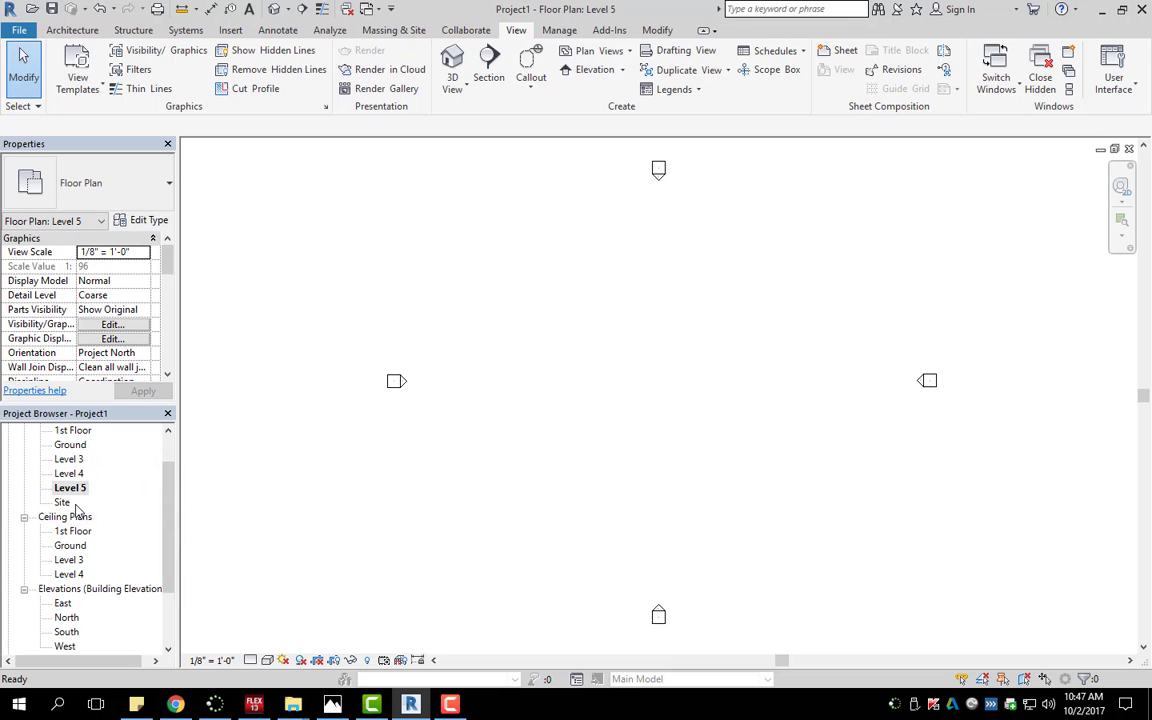
# - In the North elevation, examine the level heads from Ground to Level 5 against the listed floor plan views
pyautogui.doubleClick(67, 617)
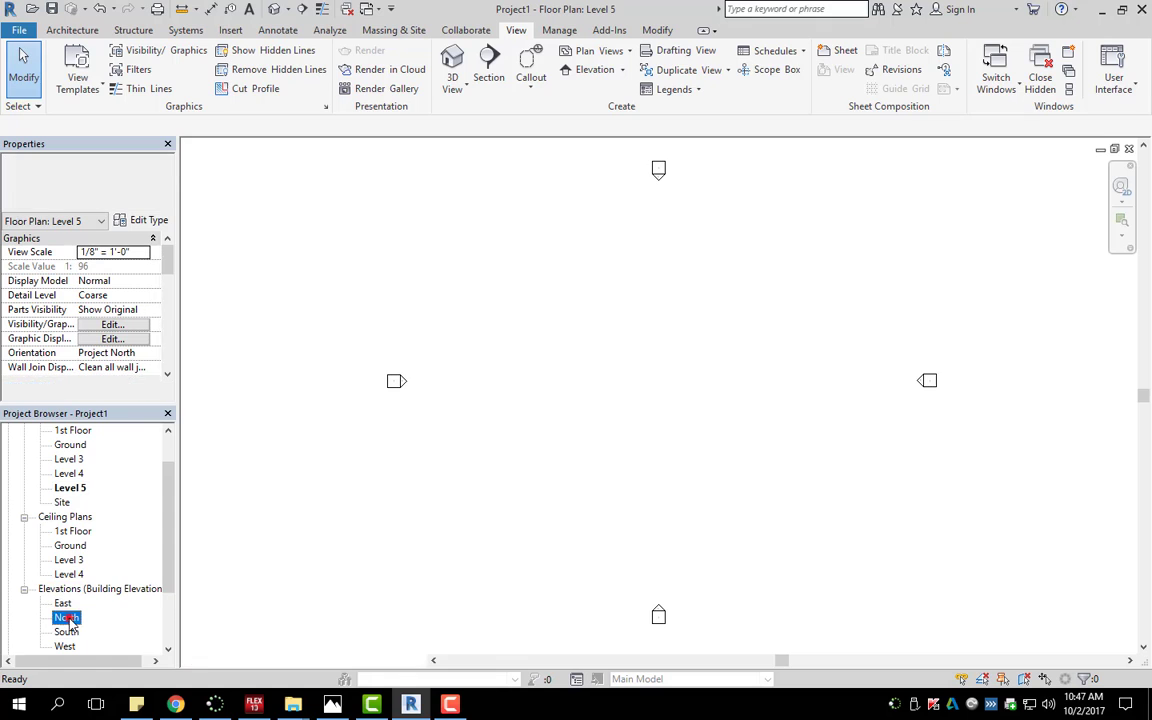
pyautogui.scroll(-2, 520, 369)
pyautogui.moveTo(524, 378); pyautogui.dragTo(733, 351, button='middle')
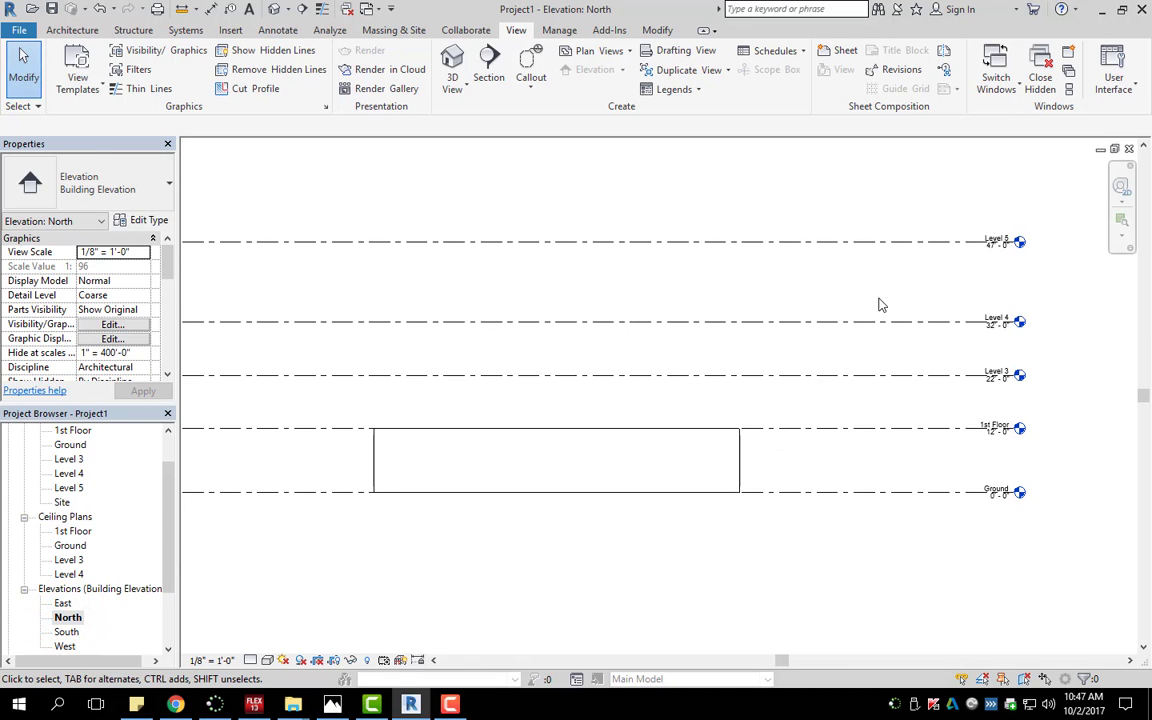
pyautogui.scroll(1, 718, 450)
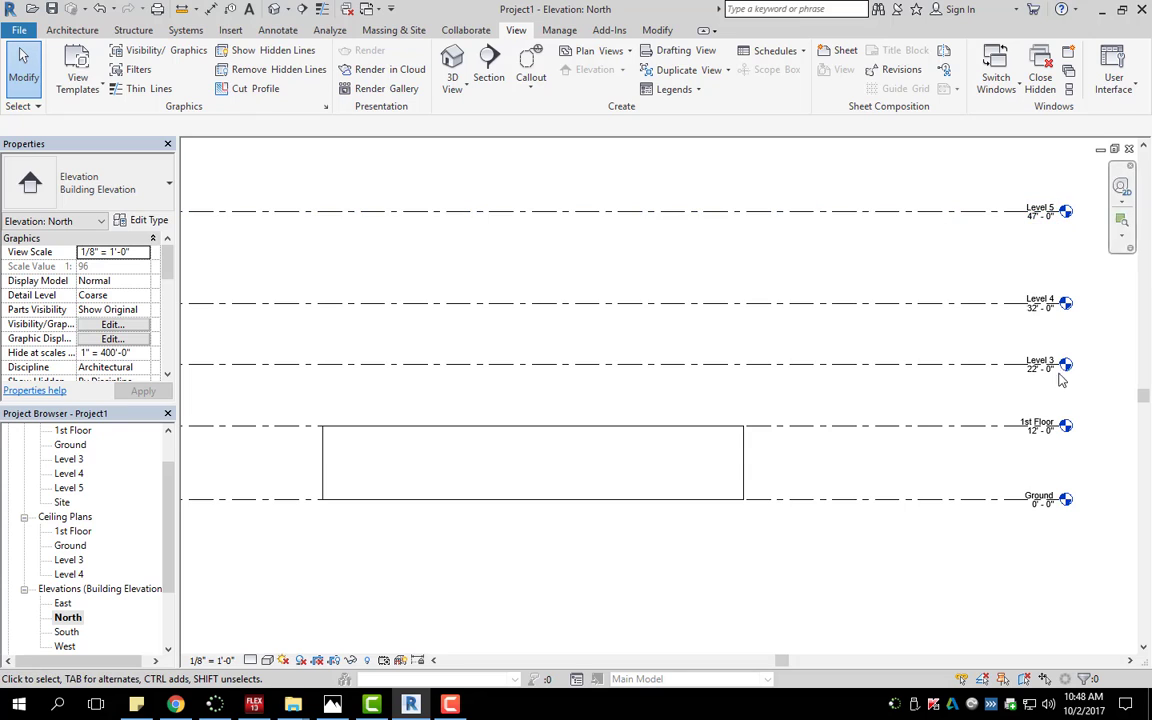
pyautogui.scroll(1, 1025, 430)
pyautogui.moveTo(1025, 430); pyautogui.dragTo(950, 425, button='middle')
pyautogui.scroll(1, 955, 395)
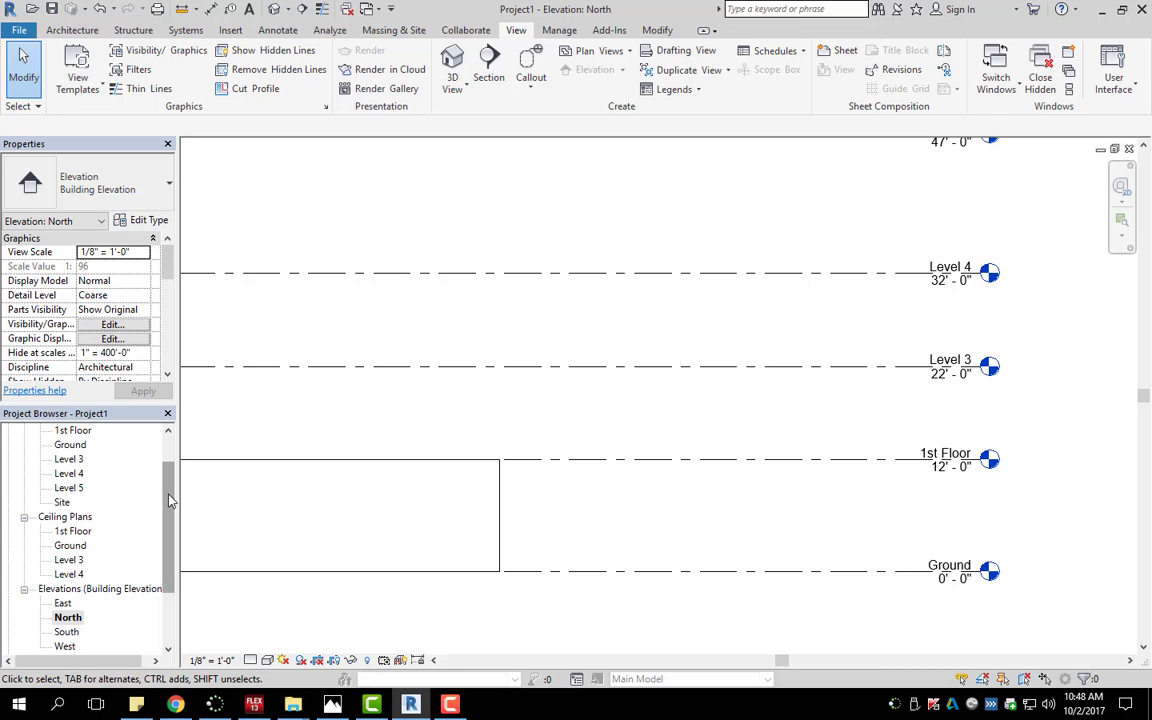
pyautogui.moveTo(170, 501); pyautogui.dragTo(167, 488)
pyautogui.scroll(-1, 755, 360)
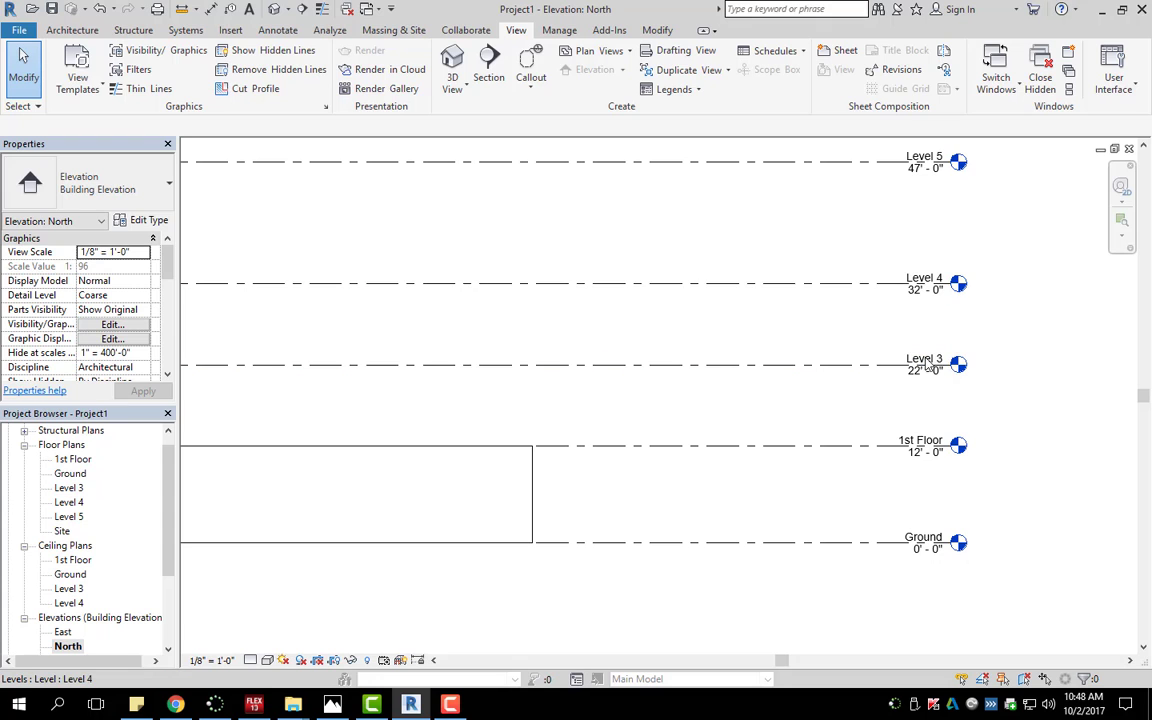
pyautogui.scroll(-1, 812, 344)
pyautogui.moveTo(849, 393); pyautogui.dragTo(937, 406, button='middle')
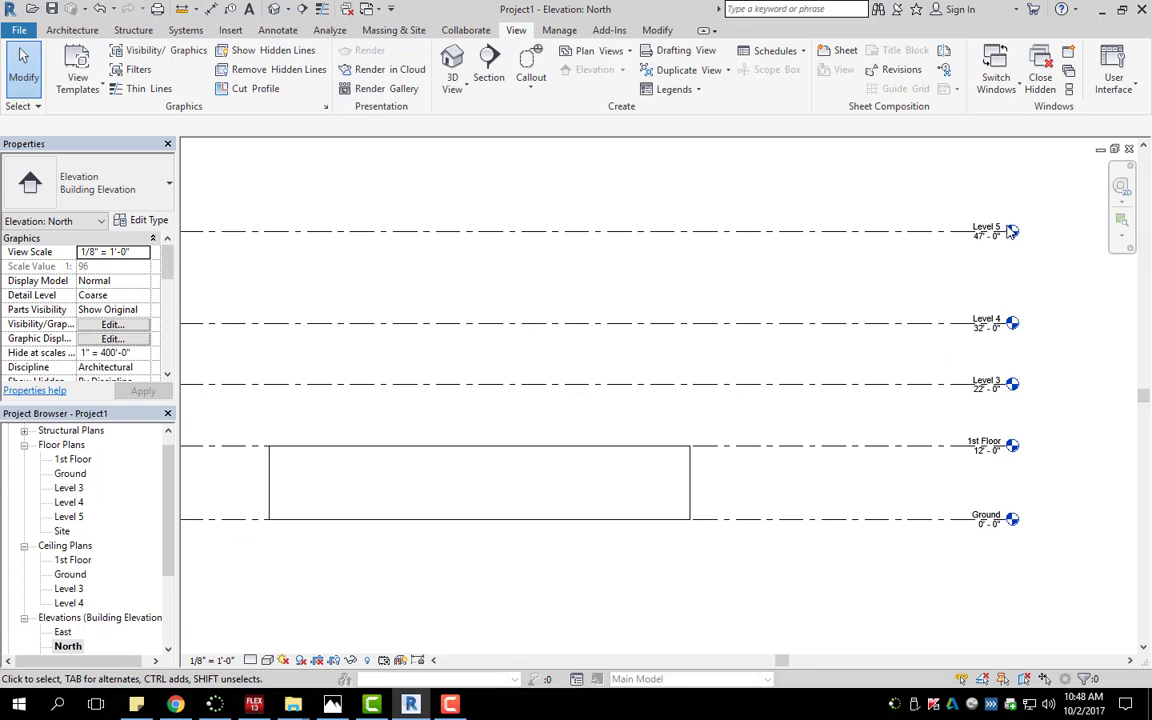